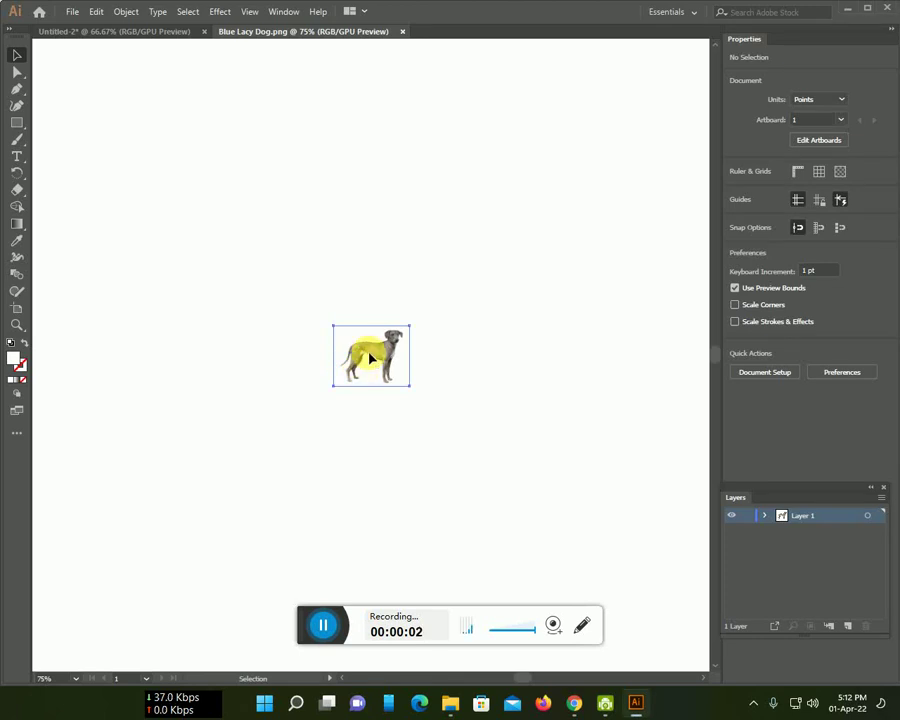
# - Bring the dog photo from Blue Lacy Dog.png into Untitled-2 and shift it up-left
pyautogui.click(370, 358)
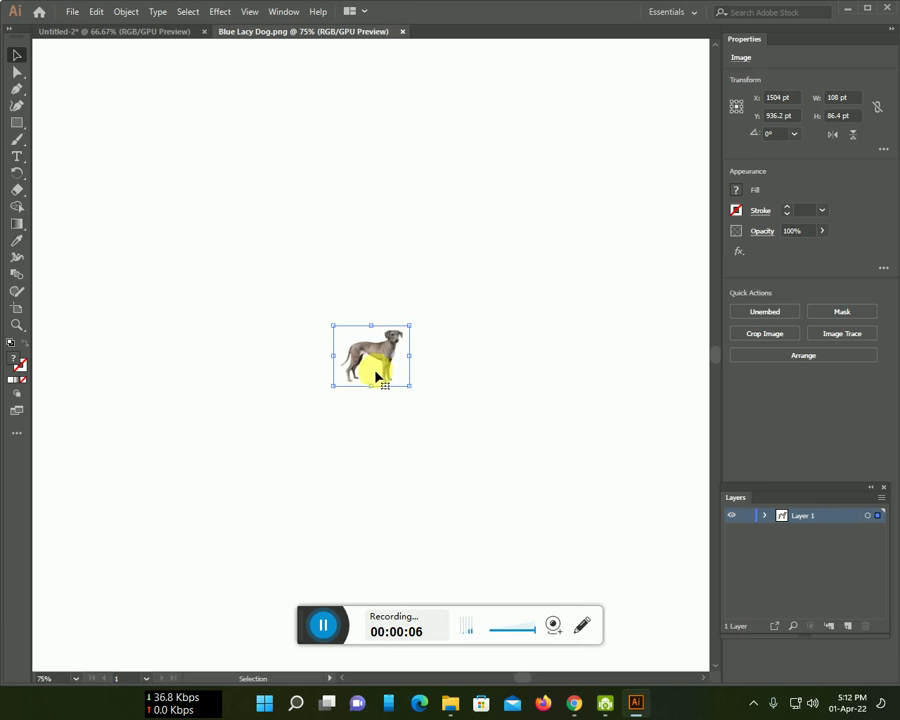
pyautogui.moveTo(375, 360)
pyautogui.mouseDown()
pyautogui.moveTo(143, 38)
pyautogui.moveTo(338, 300)
pyautogui.moveTo(597, 575)
pyautogui.mouseUp()
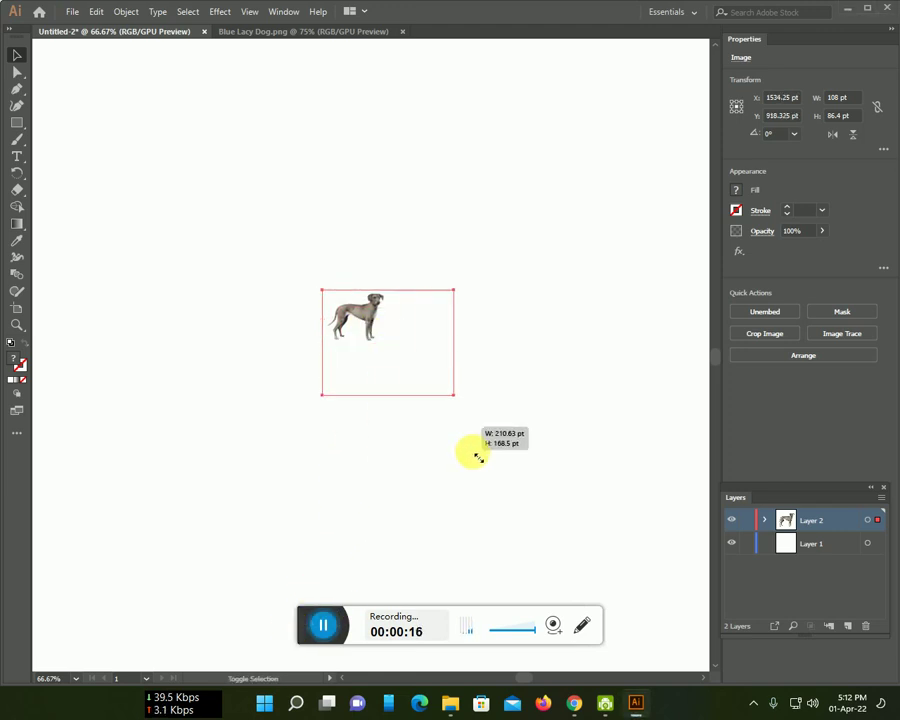
pyautogui.moveTo(465, 395); pyautogui.dragTo(347, 331)
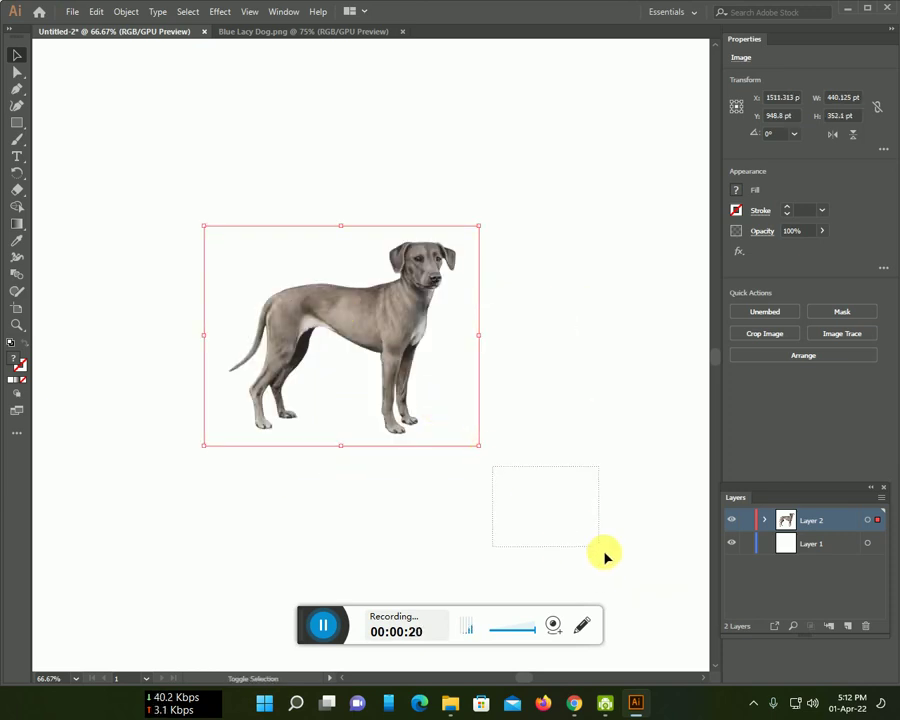
# - Enlarge the dog photo to about 842 × 673 pt and move it onto Layer 1
pyautogui.moveTo(477, 445); pyautogui.dragTo(653, 584)
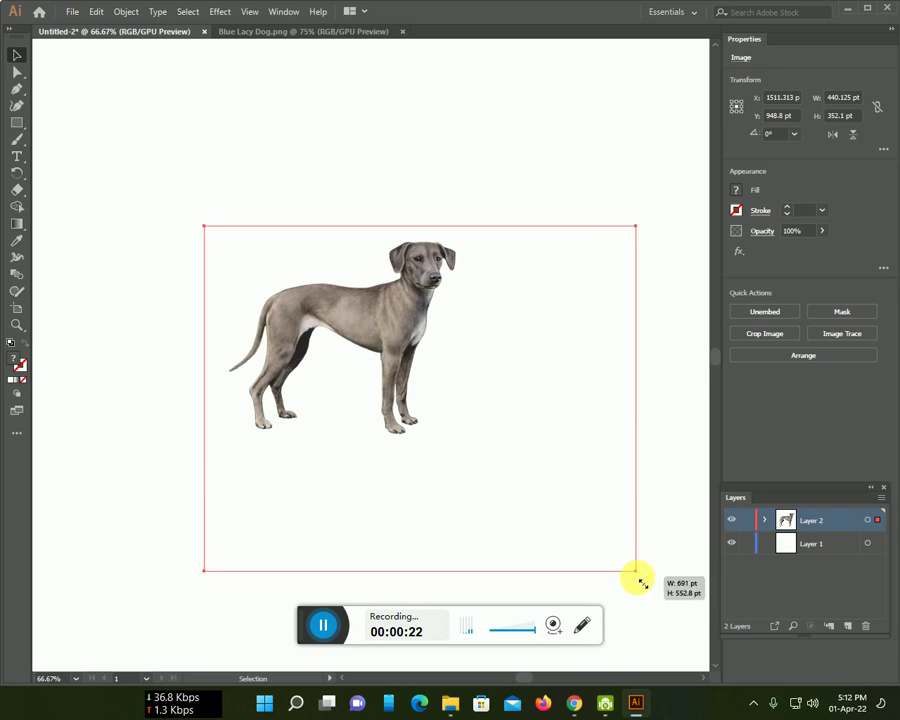
pyautogui.moveTo(469, 427); pyautogui.dragTo(390, 364)
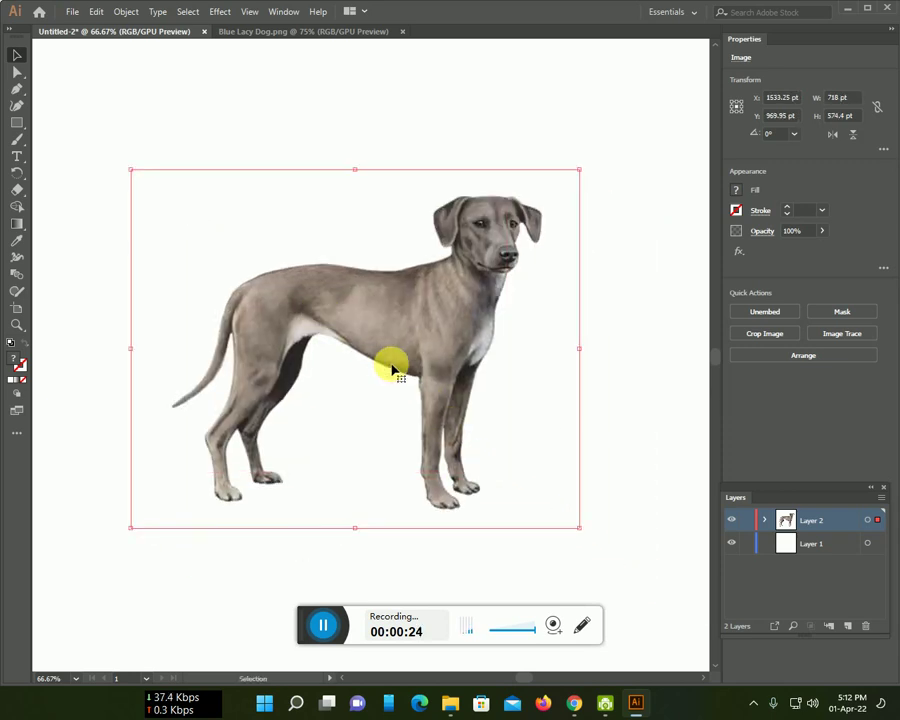
pyautogui.moveTo(581, 530); pyautogui.dragTo(657, 589)
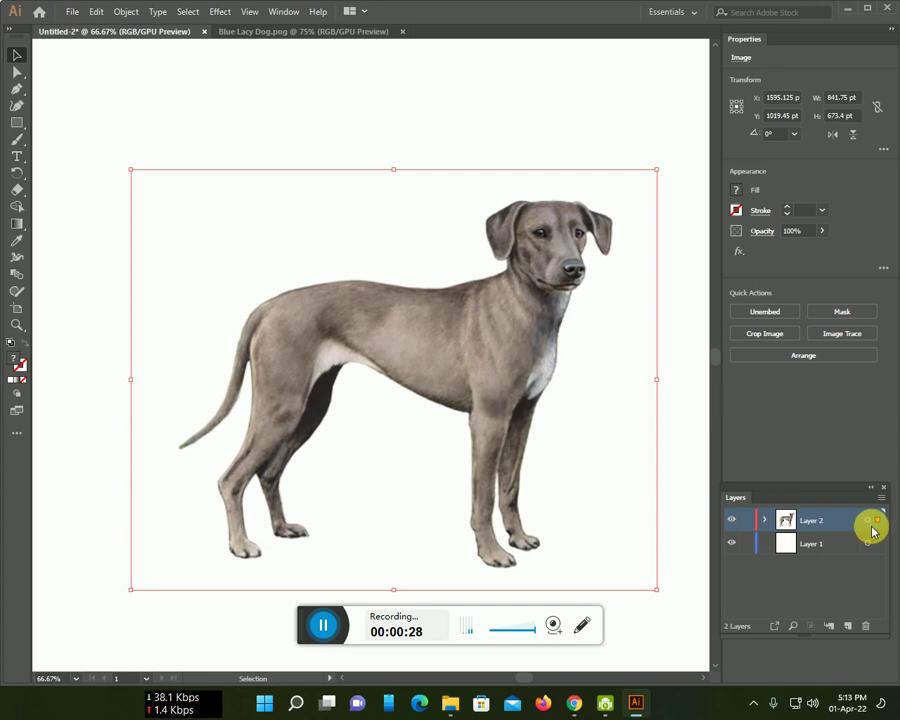
pyautogui.moveTo(877, 520); pyautogui.dragTo(877, 543)
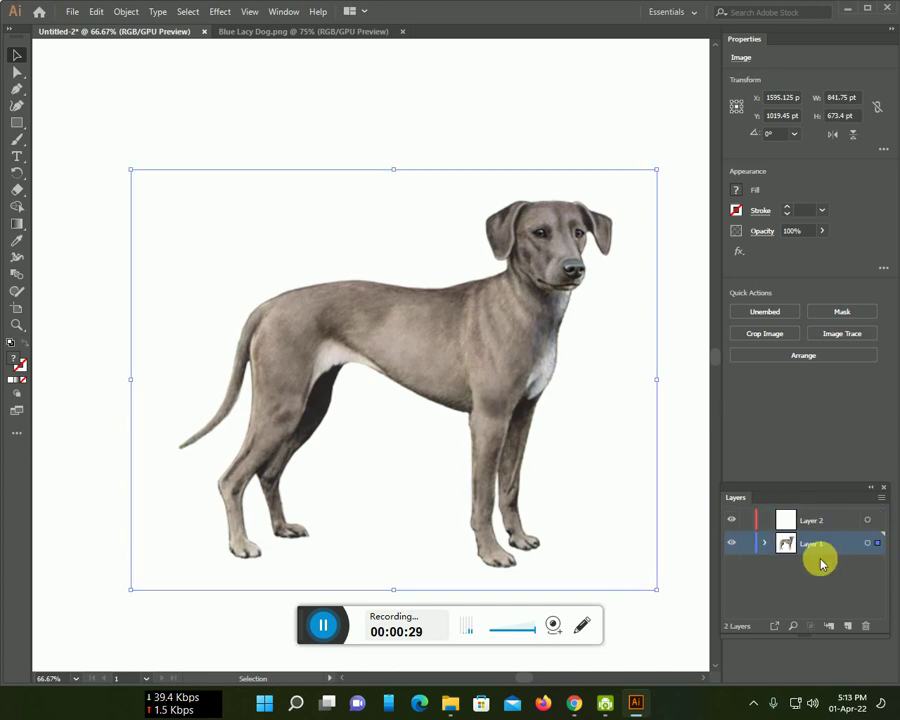
# - Lock Layer 1, target Layer 2, and set the Paintbrush to a black stroke
pyautogui.click(750, 545)
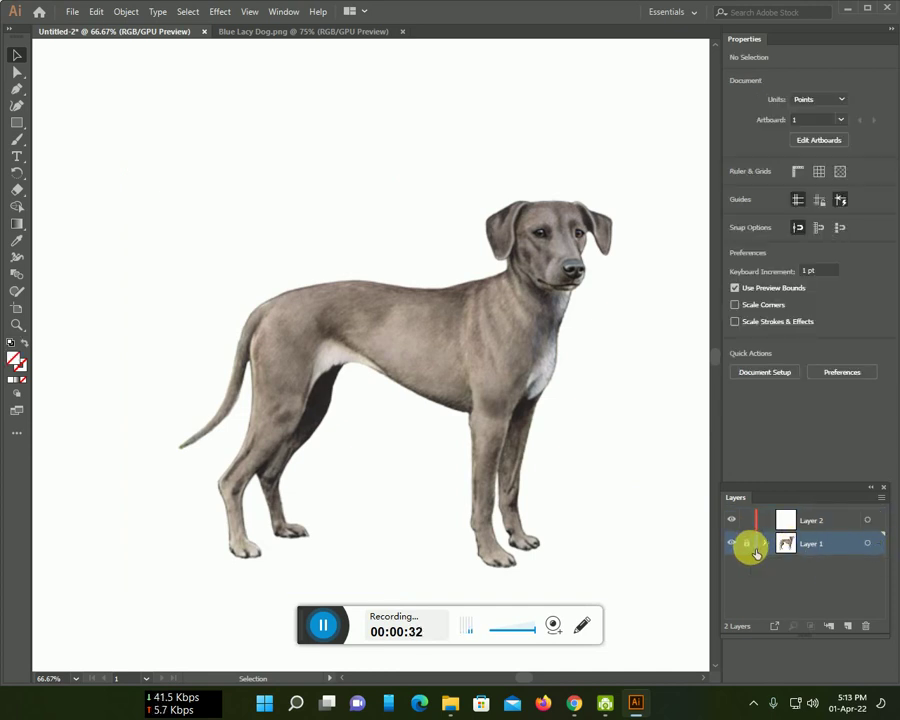
pyautogui.click(829, 530)
pyautogui.press('b')
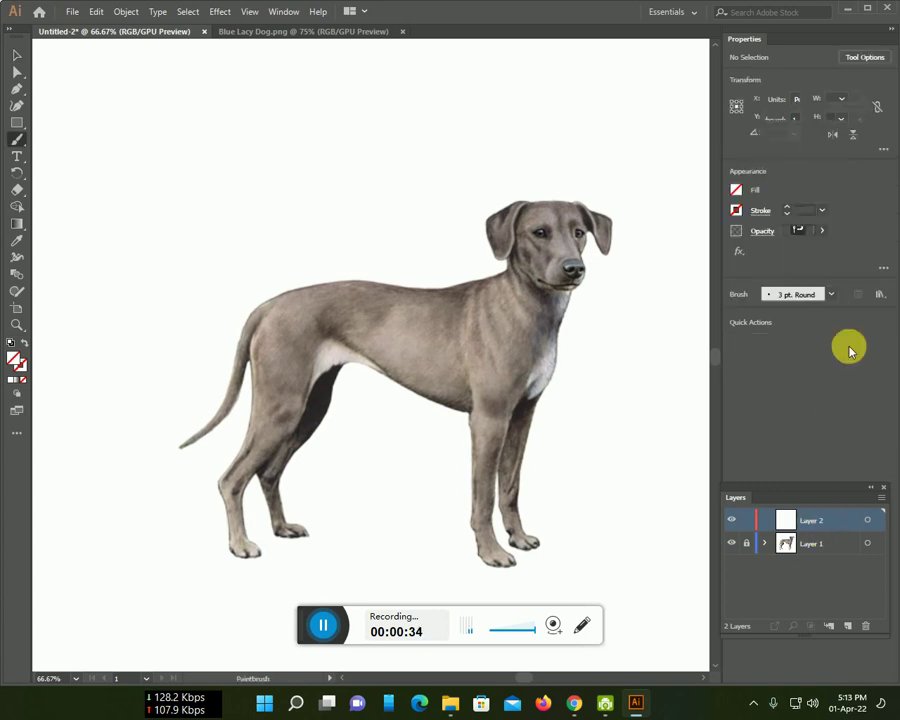
pyautogui.click(736, 212)
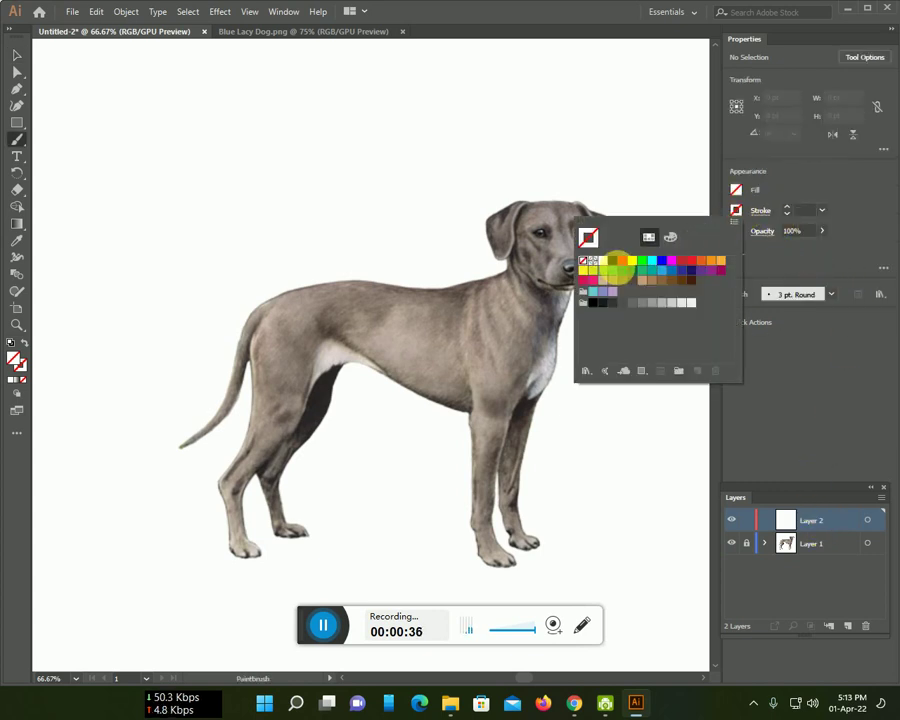
pyautogui.click(614, 261)
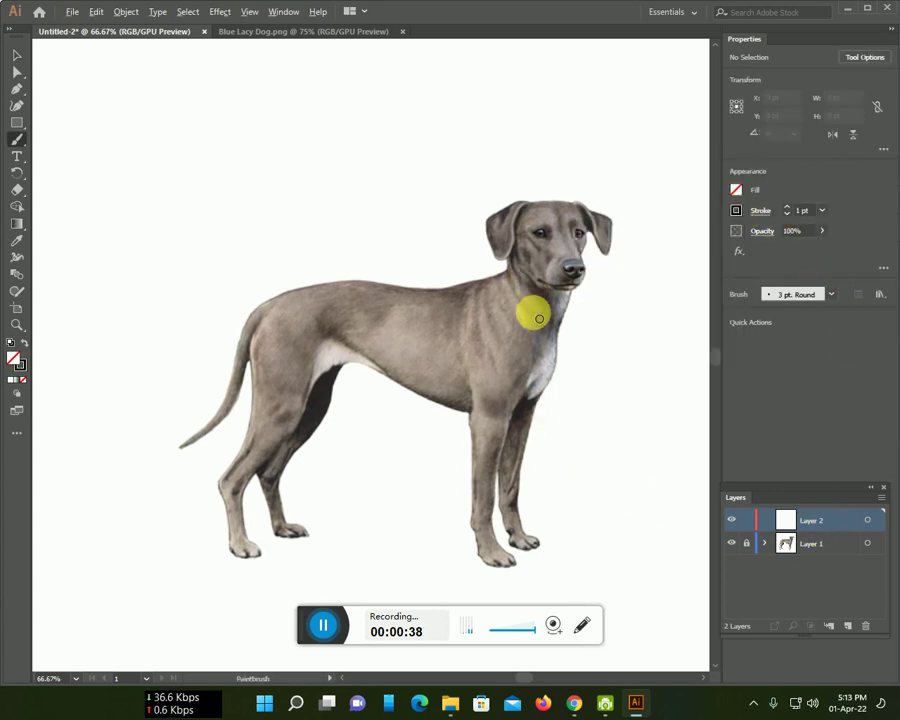
# - Zoom in on the dog's head and trace the jawline from cheek to chin
pyautogui.scroll(3, 540, 324)
pyautogui.moveTo(512, 305); pyautogui.dragTo(403, 470)
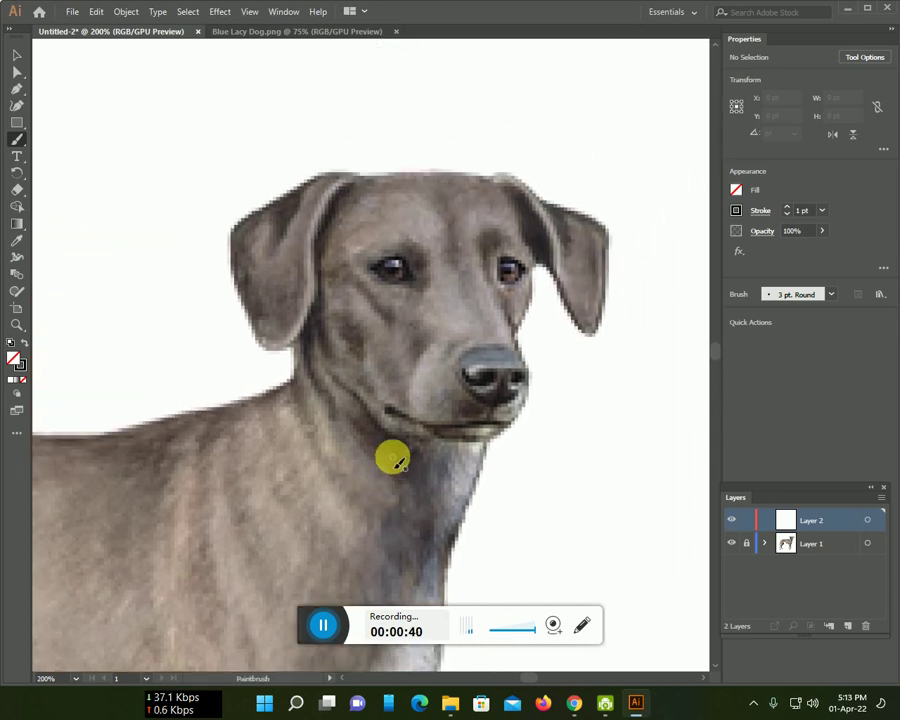
pyautogui.scroll(1, 396, 457)
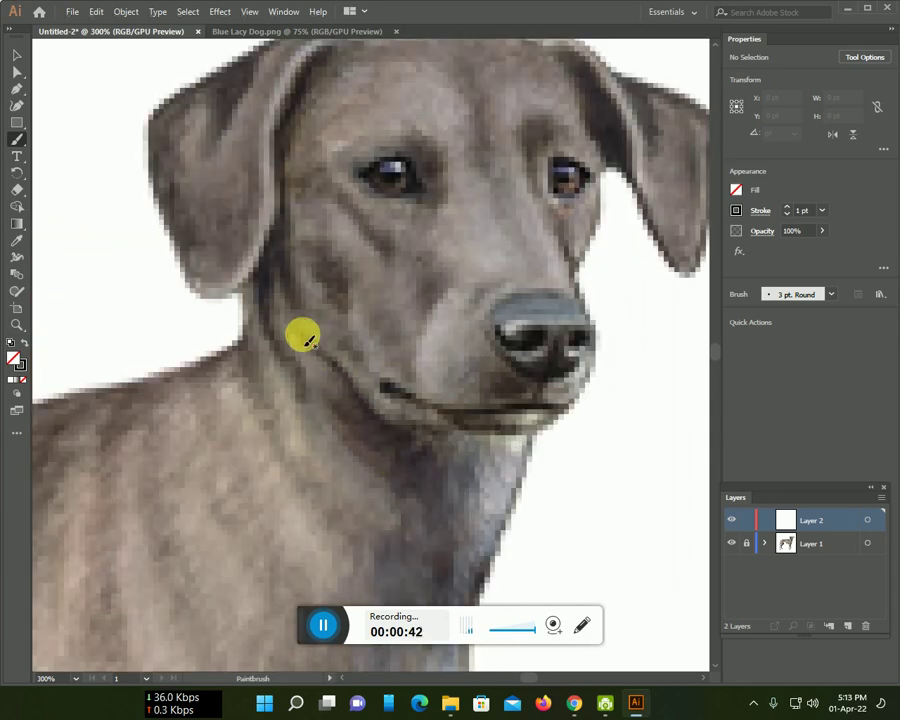
pyautogui.moveTo(316, 344)
pyautogui.mouseDown()
pyautogui.moveTo(450, 437)
pyautogui.moveTo(537, 439)
pyautogui.moveTo(593, 381)
pyautogui.moveTo(578, 273)
pyautogui.moveTo(520, 163)
pyautogui.mouseUp()
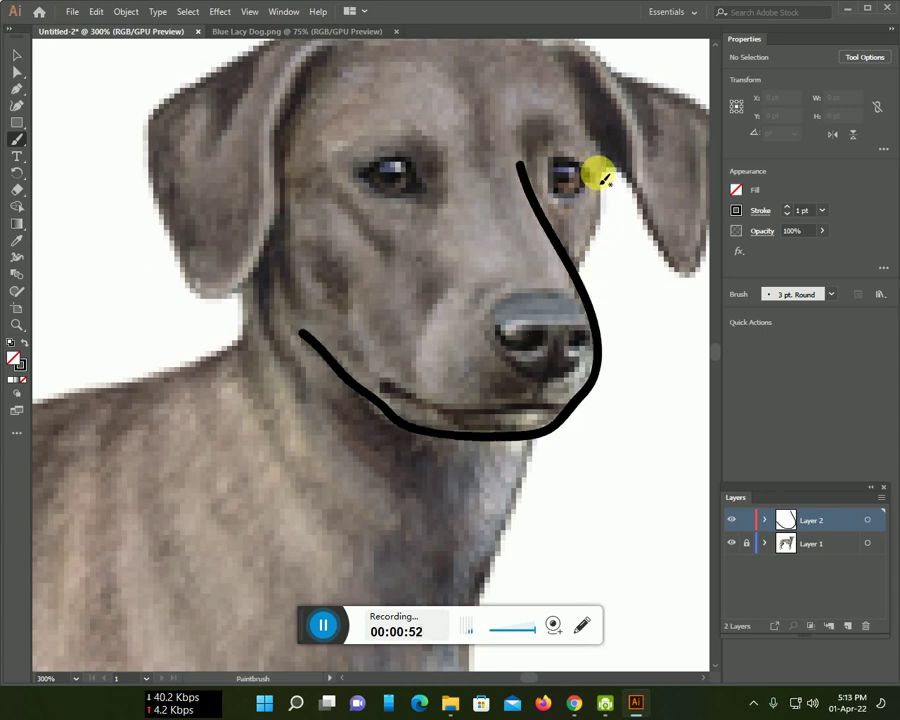
# - Brush the eye-to-nose line, the mouth line, the nose outline and the second nostril
pyautogui.moveTo(598, 162)
pyautogui.mouseDown()
pyautogui.moveTo(602, 197)
pyautogui.moveTo(573, 278)
pyautogui.mouseUp()
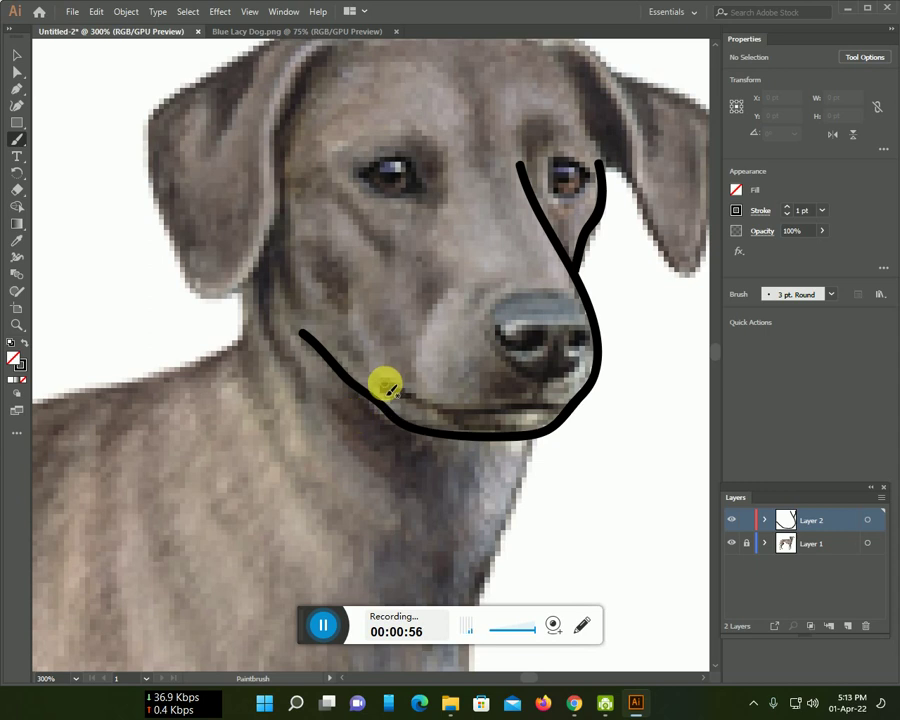
pyautogui.moveTo(420, 400)
pyautogui.mouseDown()
pyautogui.moveTo(510, 414)
pyautogui.moveTo(551, 401)
pyautogui.mouseUp()
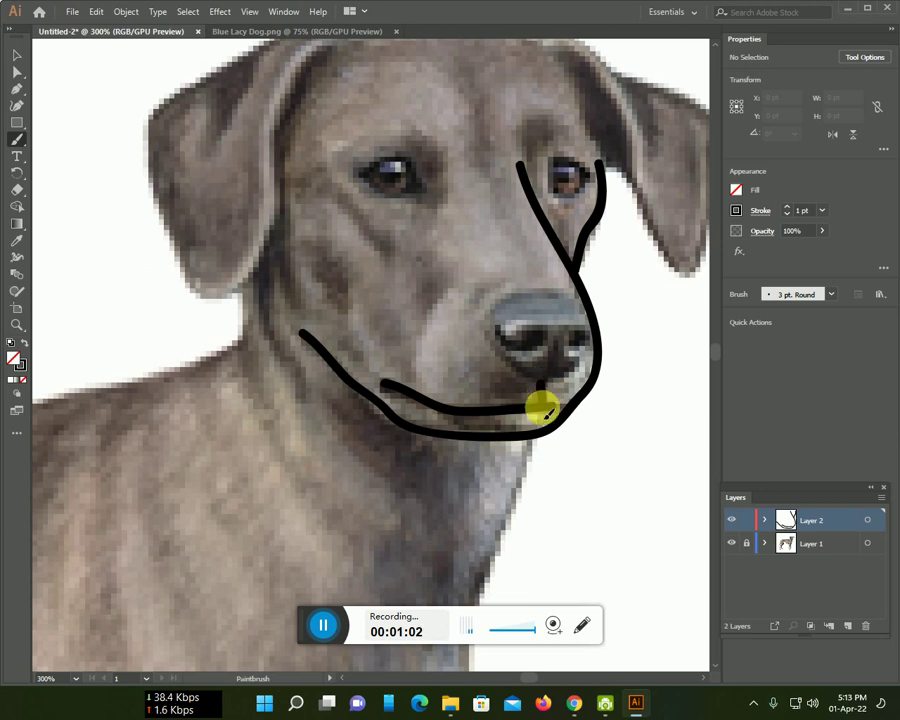
pyautogui.moveTo(538, 385)
pyautogui.mouseDown()
pyautogui.moveTo(496, 358)
pyautogui.moveTo(492, 317)
pyautogui.moveTo(506, 293)
pyautogui.moveTo(541, 295)
pyautogui.mouseUp()
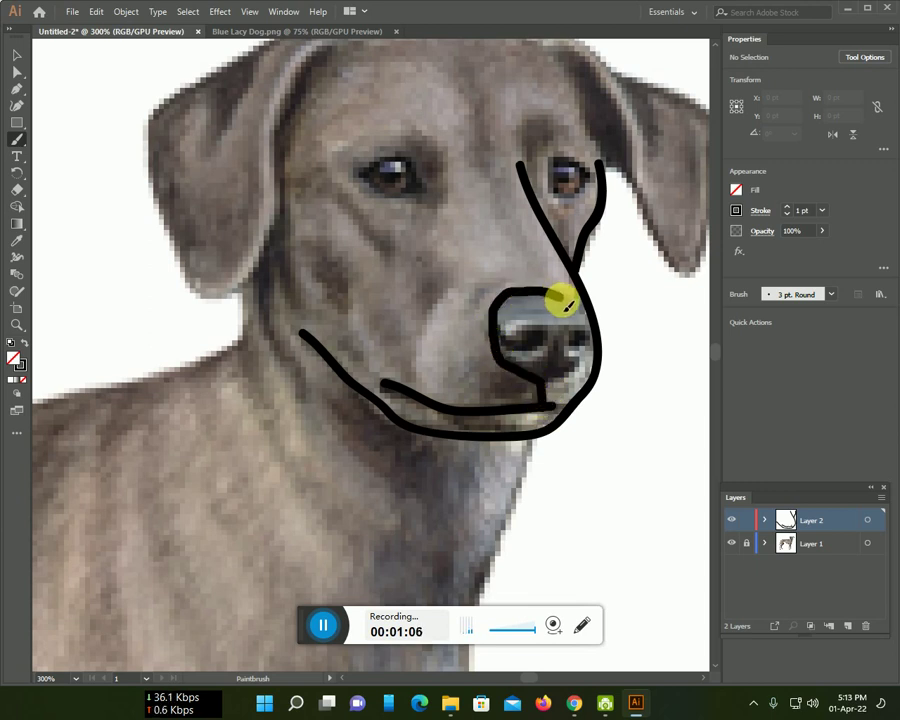
pyautogui.moveTo(588, 318); pyautogui.dragTo(598, 360)
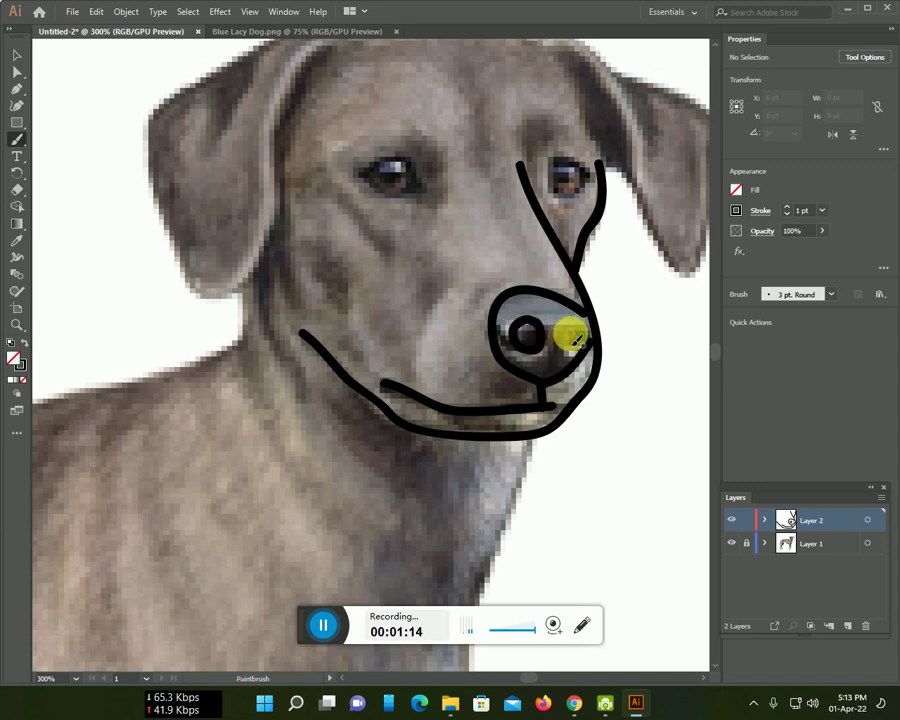
pyautogui.moveTo(571, 328); pyautogui.dragTo(574, 332)
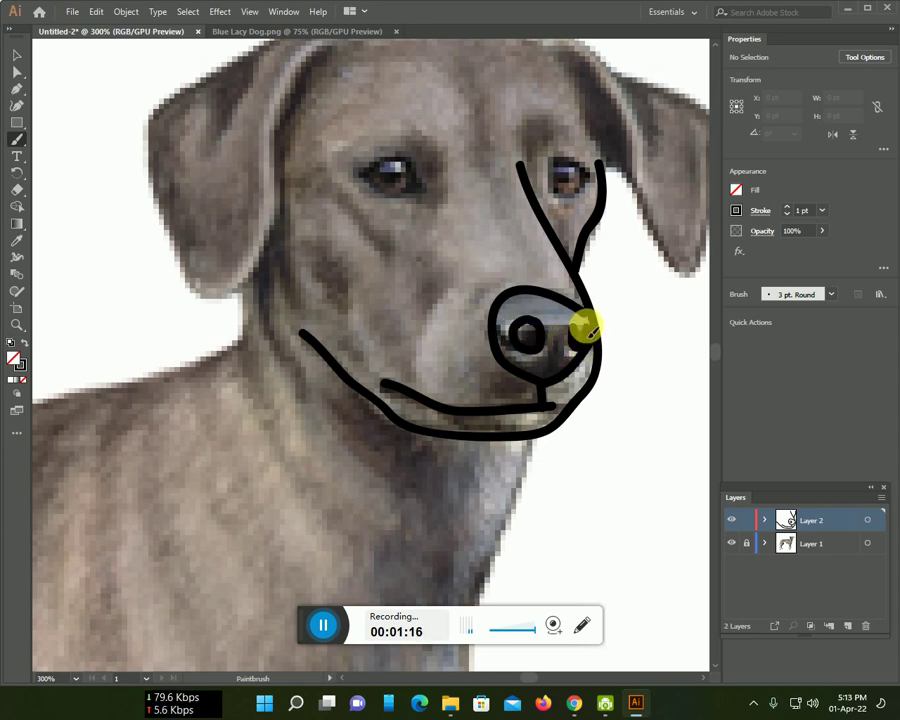
# - Outline the dog's left eye above and below, and around the right eye
pyautogui.scroll(1, 540, 396)
pyautogui.moveTo(348, 206); pyautogui.dragTo(430, 240)
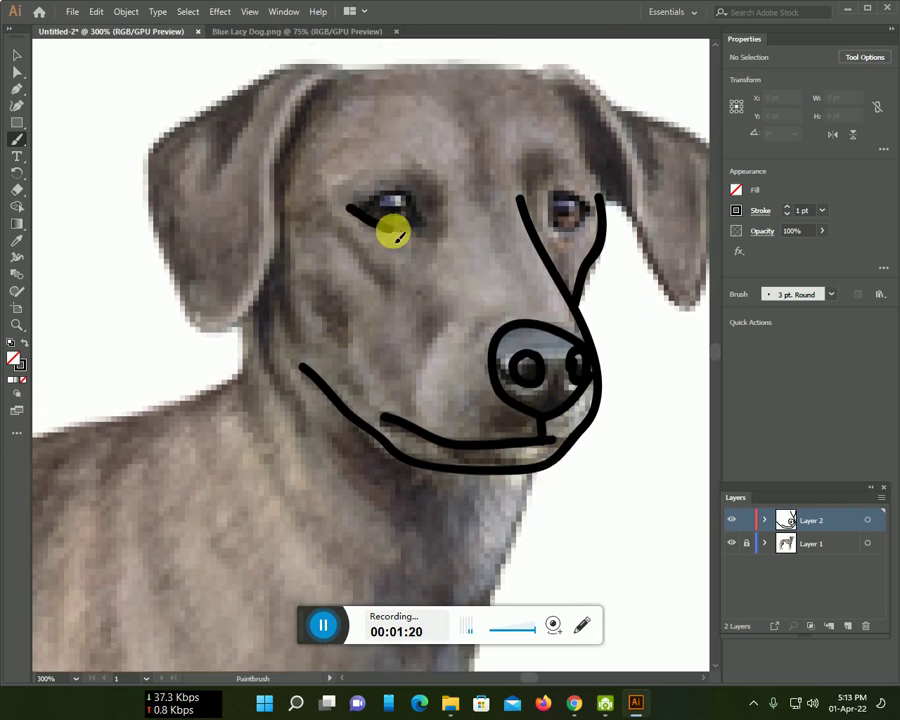
pyautogui.moveTo(363, 205); pyautogui.dragTo(430, 238)
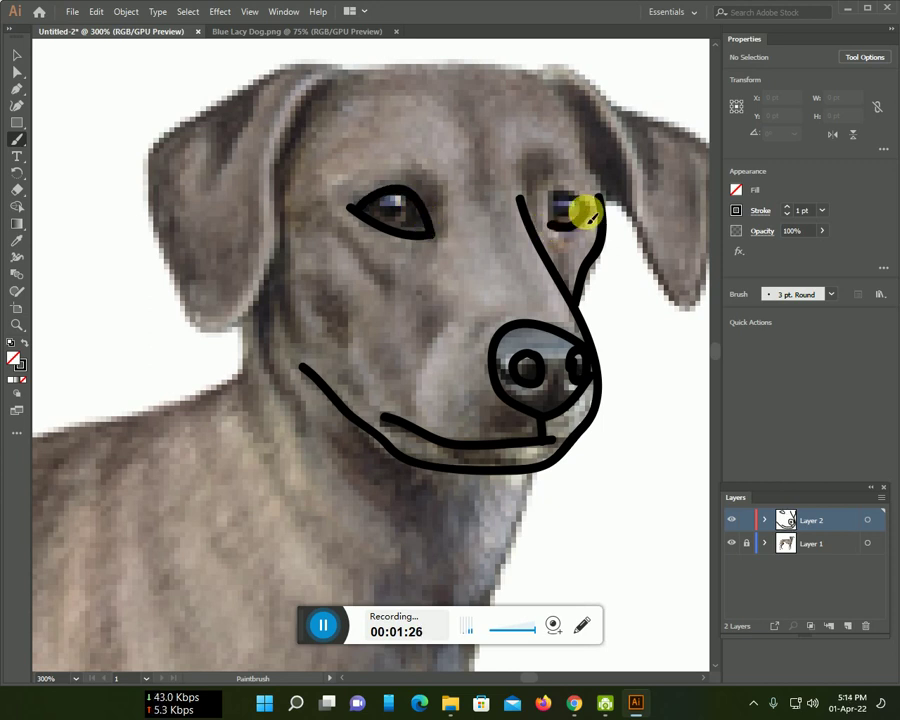
pyautogui.moveTo(556, 218); pyautogui.dragTo(556, 203)
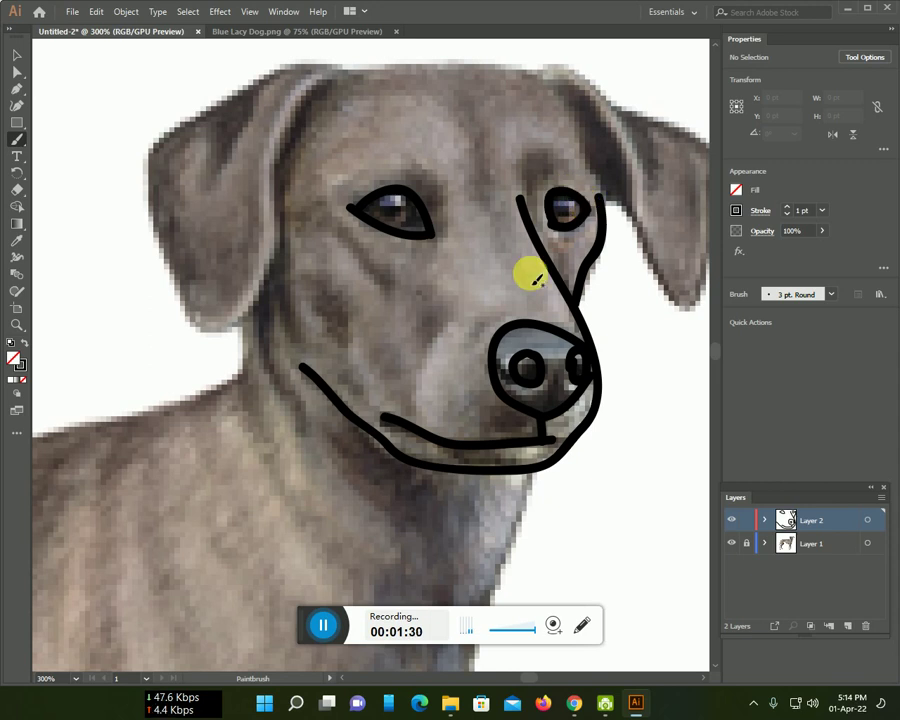
# - Trace the head's right edge past the eye and outline the right ear
pyautogui.scroll(-2, 528, 271)
pyautogui.scroll(-1, 498, 307)
pyautogui.scroll(2, 425, 370)
pyautogui.scroll(2, 305, 375)
pyautogui.moveTo(555, 152); pyautogui.dragTo(594, 250)
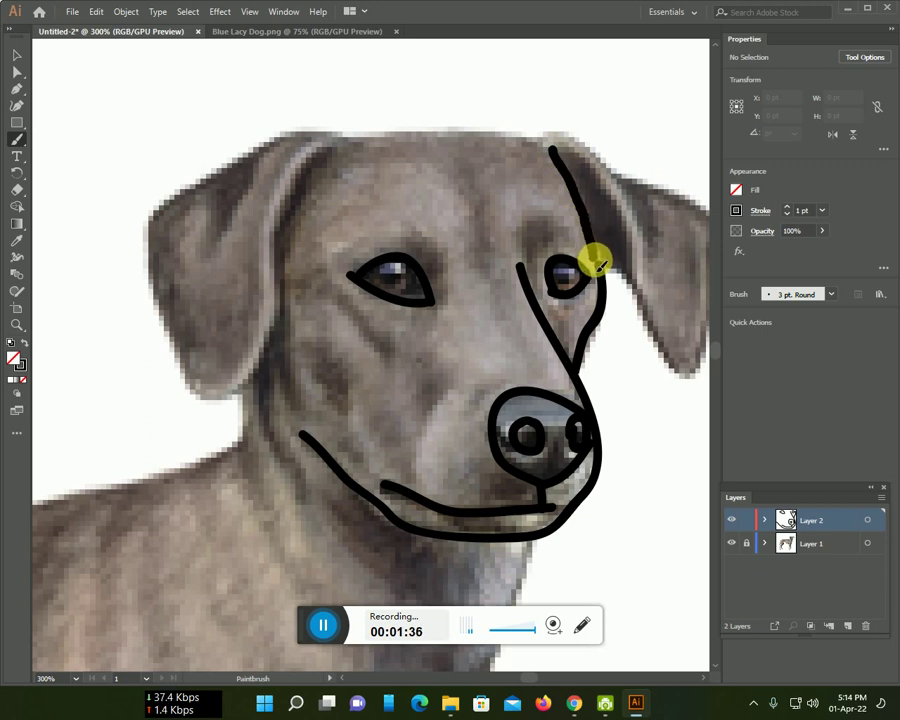
pyautogui.moveTo(600, 270); pyautogui.dragTo(602, 288)
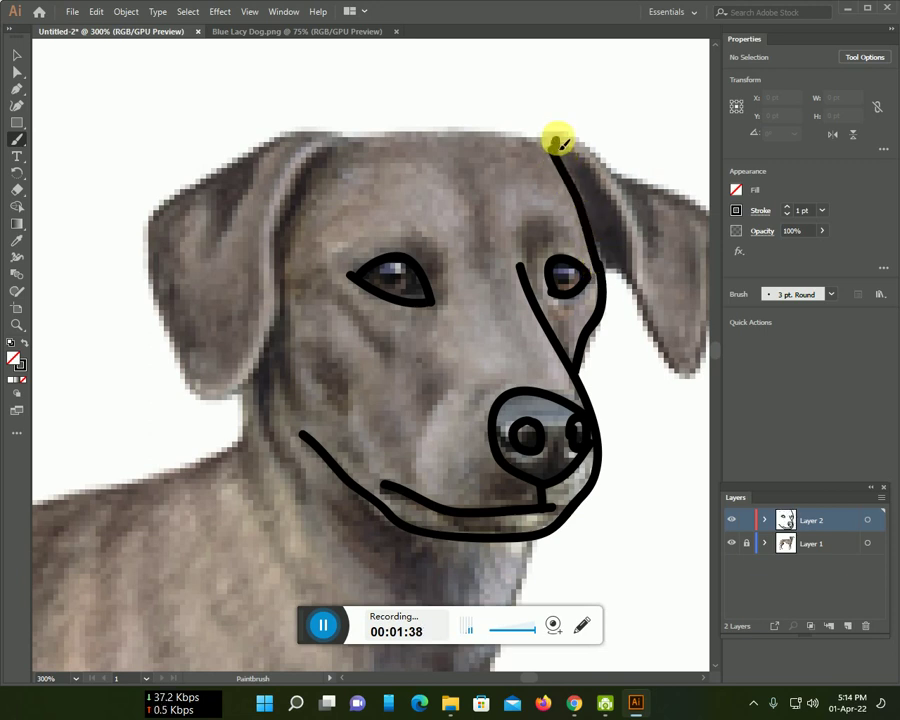
pyautogui.moveTo(578, 143); pyautogui.dragTo(634, 274)
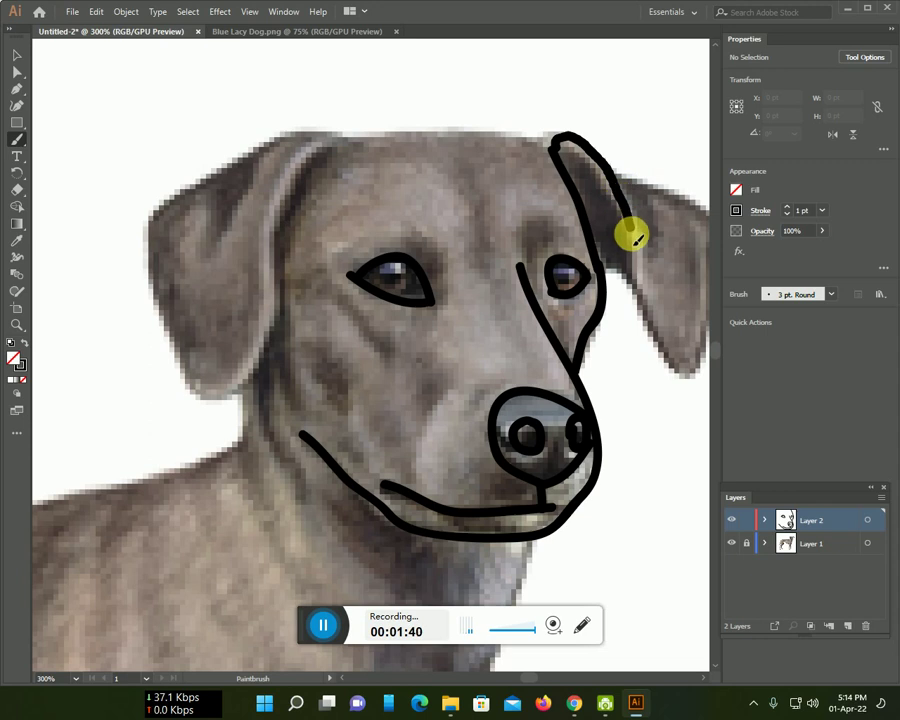
pyautogui.moveTo(636, 276)
pyautogui.mouseDown()
pyautogui.moveTo(684, 374)
pyautogui.moveTo(602, 373)
pyautogui.mouseUp()
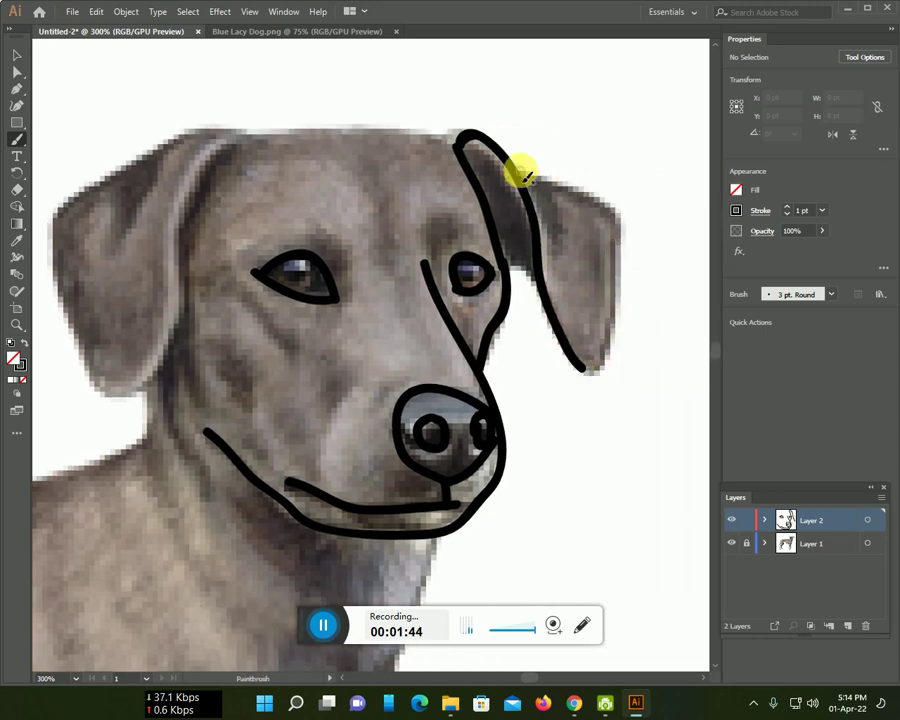
pyautogui.moveTo(548, 183)
pyautogui.mouseDown()
pyautogui.moveTo(595, 191)
pyautogui.moveTo(613, 221)
pyautogui.moveTo(617, 322)
pyautogui.moveTo(584, 381)
pyautogui.mouseUp()
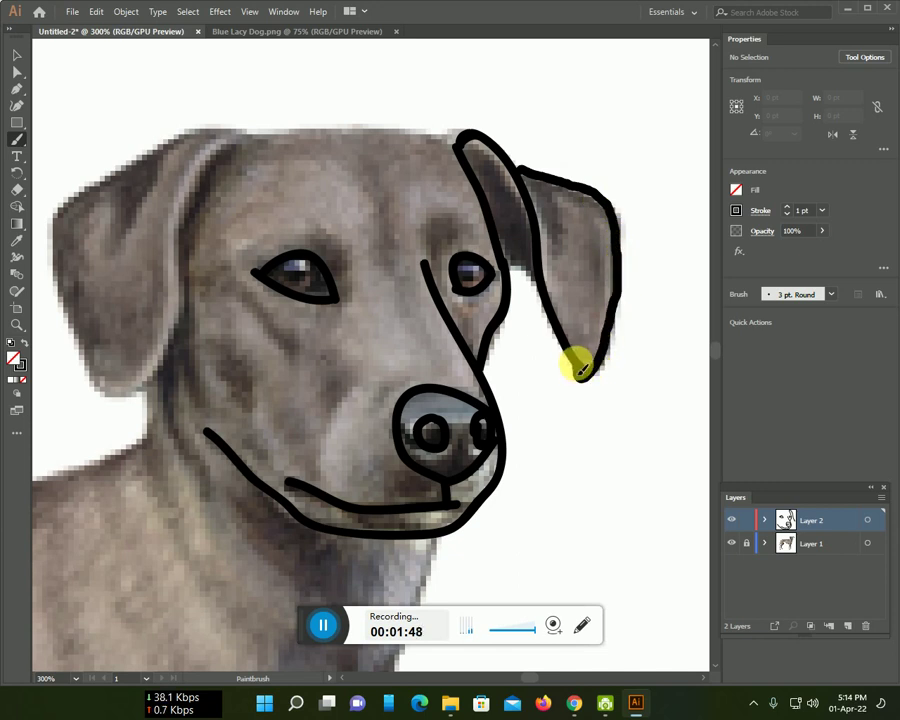
# - Trace the top of the head leftward and connect it to the left ear's top
pyautogui.moveTo(420, 257); pyautogui.dragTo(530, 332)
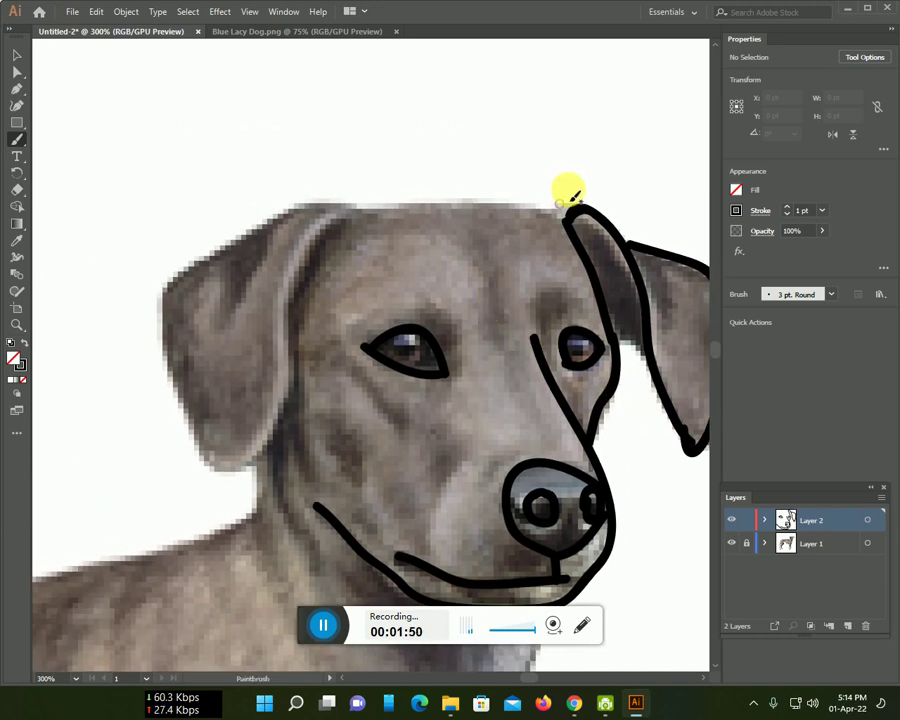
pyautogui.moveTo(573, 226)
pyautogui.mouseDown()
pyautogui.moveTo(538, 209)
pyautogui.moveTo(442, 200)
pyautogui.moveTo(327, 225)
pyautogui.moveTo(299, 261)
pyautogui.moveTo(279, 424)
pyautogui.moveTo(255, 461)
pyautogui.mouseUp()
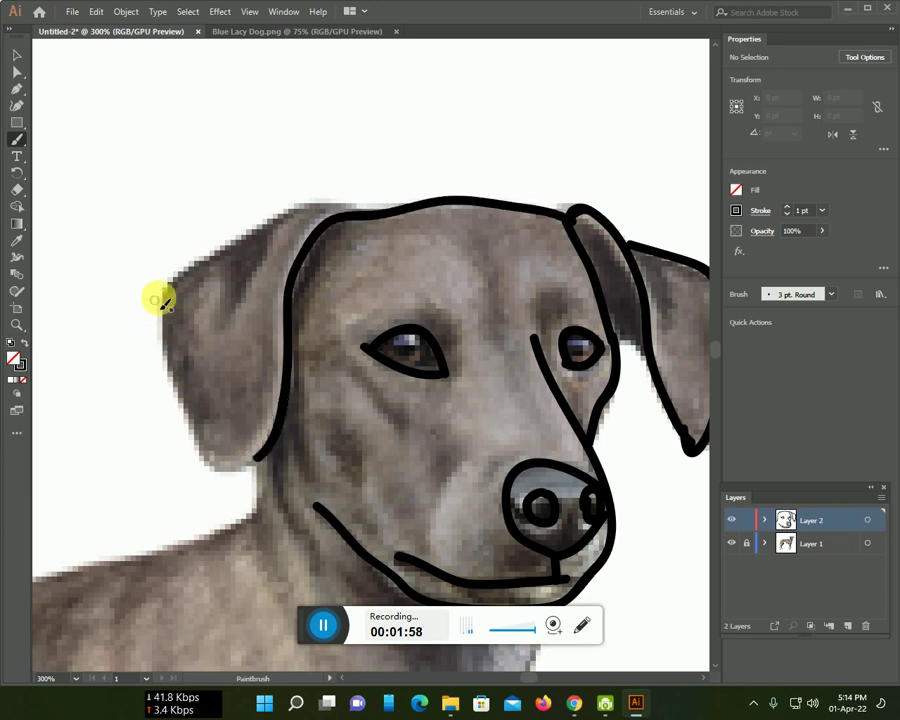
pyautogui.moveTo(170, 292)
pyautogui.mouseDown()
pyautogui.moveTo(189, 263)
pyautogui.moveTo(235, 231)
pyautogui.moveTo(281, 209)
pyautogui.moveTo(327, 210)
pyautogui.mouseUp()
pyautogui.scroll(-3, 378, 236)
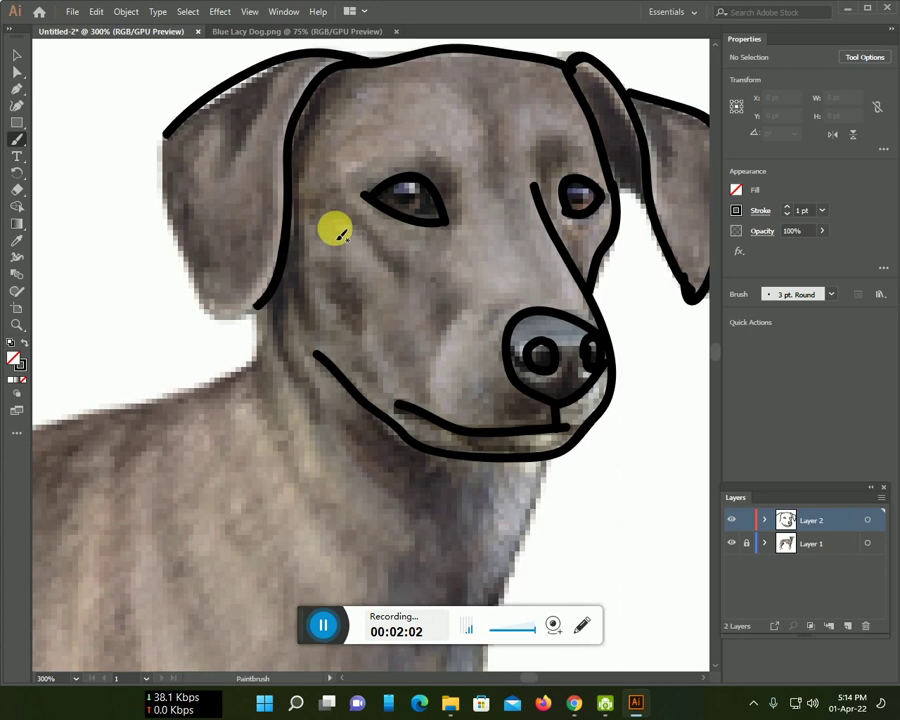
# - Trace the left ear's outer edge and the back of the neck below it
pyautogui.moveTo(181, 136)
pyautogui.mouseDown()
pyautogui.moveTo(161, 145)
pyautogui.moveTo(189, 294)
pyautogui.moveTo(224, 318)
pyautogui.moveTo(249, 305)
pyautogui.mouseUp()
pyautogui.scroll(-1, 320, 268)
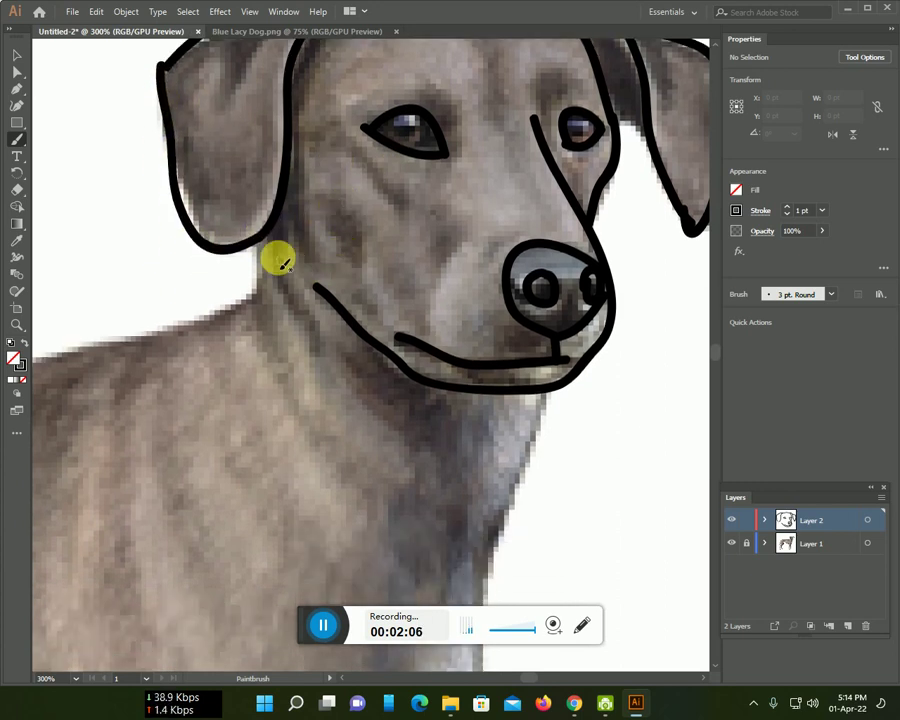
pyautogui.moveTo(257, 248)
pyautogui.mouseDown()
pyautogui.moveTo(245, 305)
pyautogui.moveTo(133, 353)
pyautogui.moveTo(44, 364)
pyautogui.mouseUp()
# - Trace the front of the neck up to the jaw and the throat line
pyautogui.scroll(-2, 496, 388)
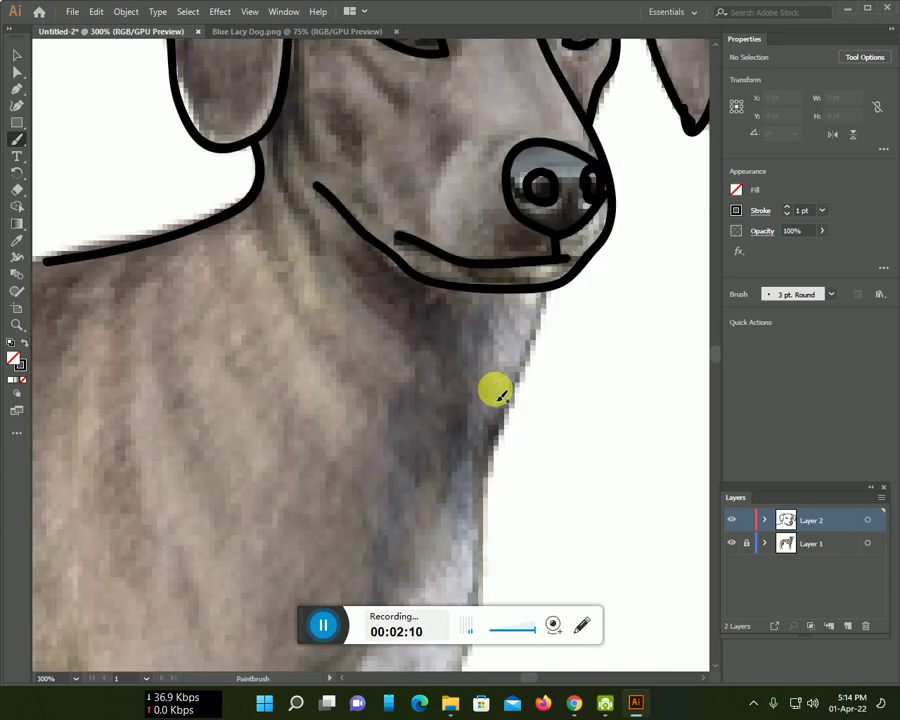
pyautogui.scroll(-1, 480, 430)
pyautogui.moveTo(480, 444)
pyautogui.mouseDown()
pyautogui.moveTo(492, 367)
pyautogui.moveTo(538, 287)
pyautogui.moveTo(547, 210)
pyautogui.mouseUp()
pyautogui.moveTo(267, 90)
pyautogui.mouseDown()
pyautogui.moveTo(321, 157)
pyautogui.moveTo(466, 240)
pyautogui.mouseUp()
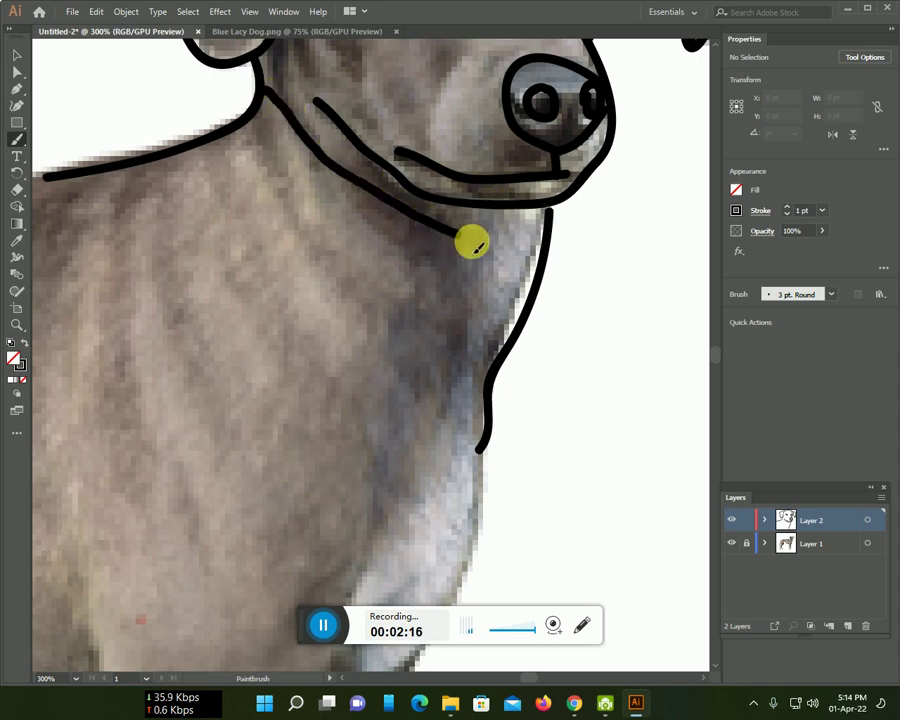
pyautogui.scroll(3, 240, 350)
pyautogui.scroll(-3, 188, 415)
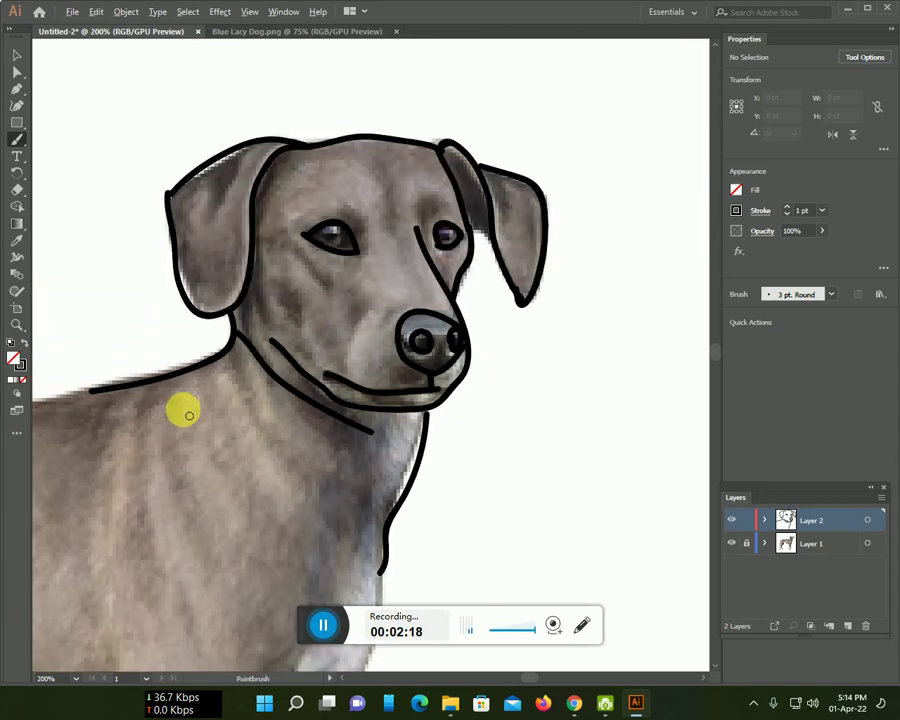
# - Pan over the body and paint a stroke along the dog's back
pyautogui.scroll(2, 280, 400)
pyautogui.moveTo(353, 390)
pyautogui.mouseDown()
pyautogui.moveTo(386, 374)
pyautogui.moveTo(400, 342)
pyautogui.mouseUp()
pyautogui.moveTo(580, 187); pyautogui.dragTo(607, 258)
pyautogui.scroll(-2, 229, 303)
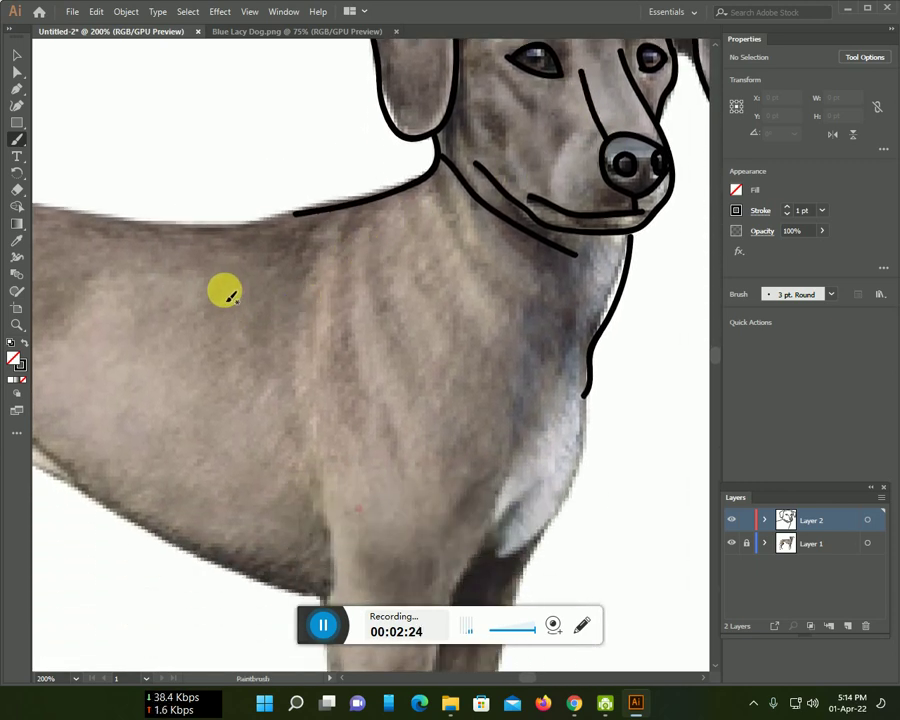
pyautogui.moveTo(90, 216)
pyautogui.mouseDown()
pyautogui.moveTo(201, 230)
pyautogui.moveTo(275, 225)
pyautogui.mouseUp()
# - Extend the chest outline down the front leg, then zoom out
pyautogui.scroll(-4, 422, 321)
pyautogui.scroll(-1, 578, 193)
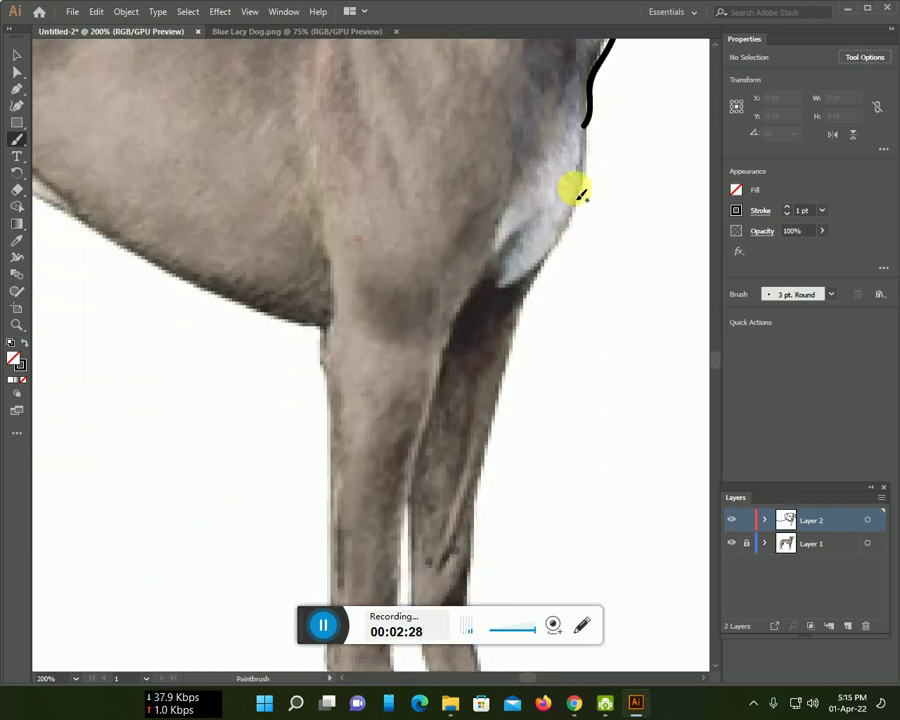
pyautogui.moveTo(584, 127)
pyautogui.mouseDown()
pyautogui.moveTo(588, 149)
pyautogui.moveTo(542, 245)
pyautogui.moveTo(476, 528)
pyautogui.mouseUp()
pyautogui.hotkey('ctrl', '-')
pyautogui.hotkey('ctrl', '-')
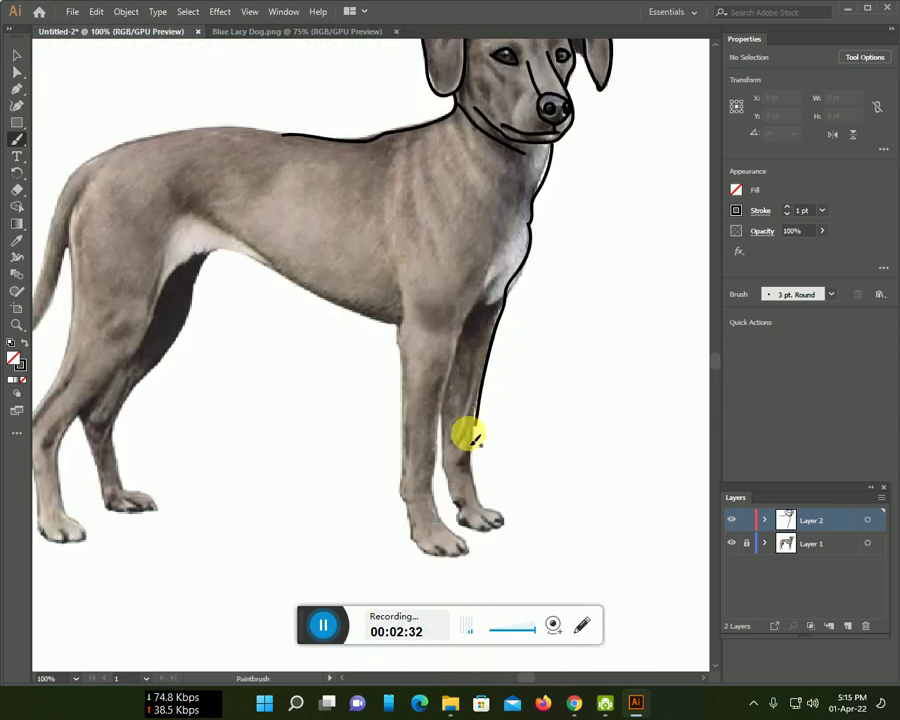
# - Outline both front legs and paws, up to the chest
pyautogui.moveTo(477, 438)
pyautogui.mouseDown()
pyautogui.moveTo(471, 465)
pyautogui.moveTo(481, 500)
pyautogui.mouseUp()
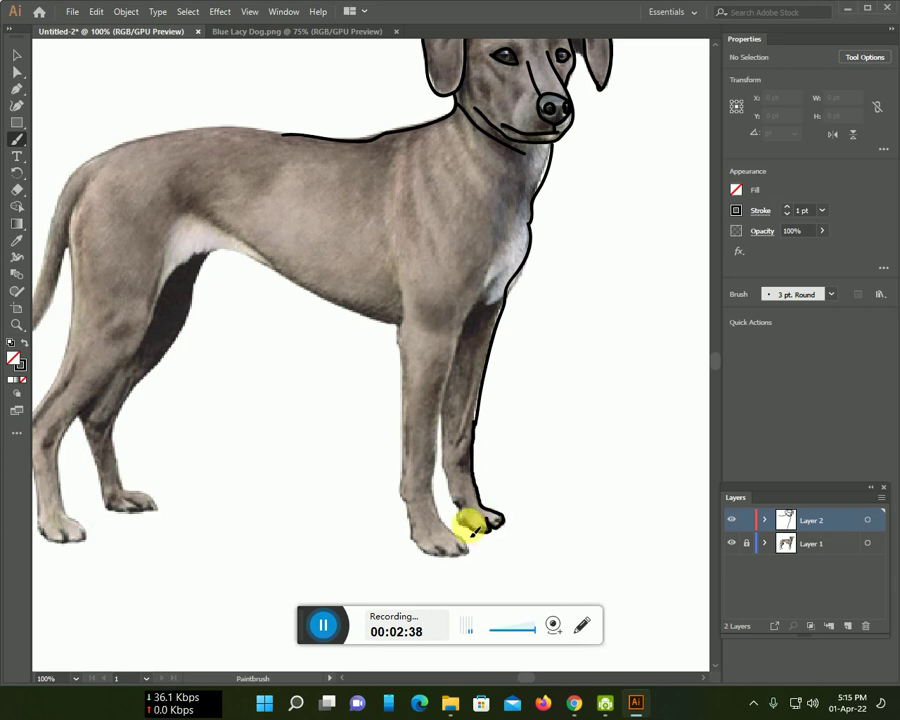
pyautogui.moveTo(463, 511)
pyautogui.mouseDown()
pyautogui.moveTo(449, 490)
pyautogui.moveTo(447, 443)
pyautogui.mouseUp()
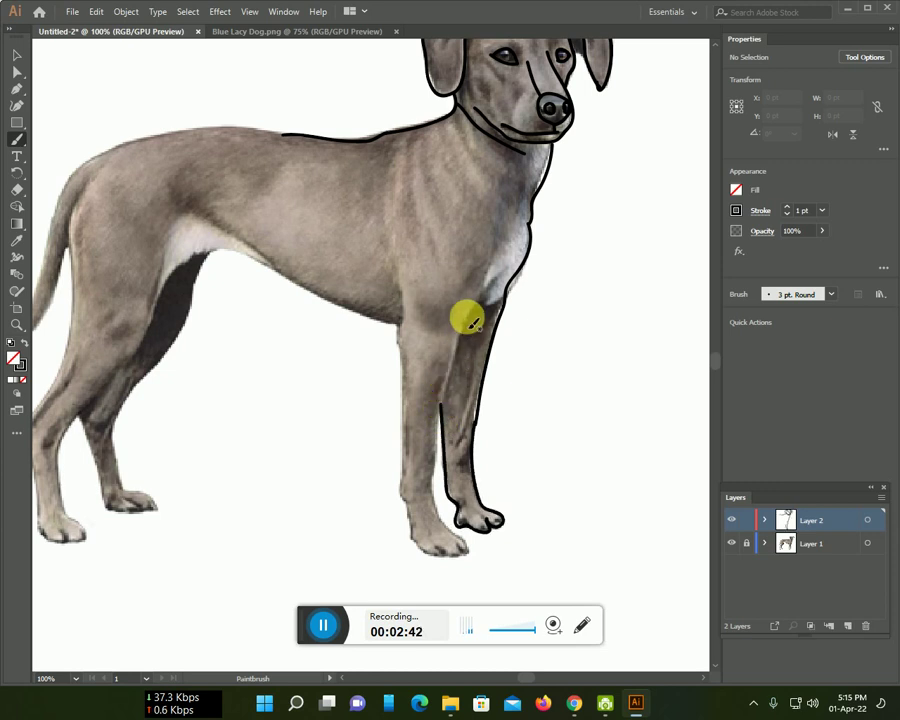
pyautogui.moveTo(492, 266)
pyautogui.mouseDown()
pyautogui.moveTo(436, 420)
pyautogui.moveTo(433, 487)
pyautogui.mouseUp()
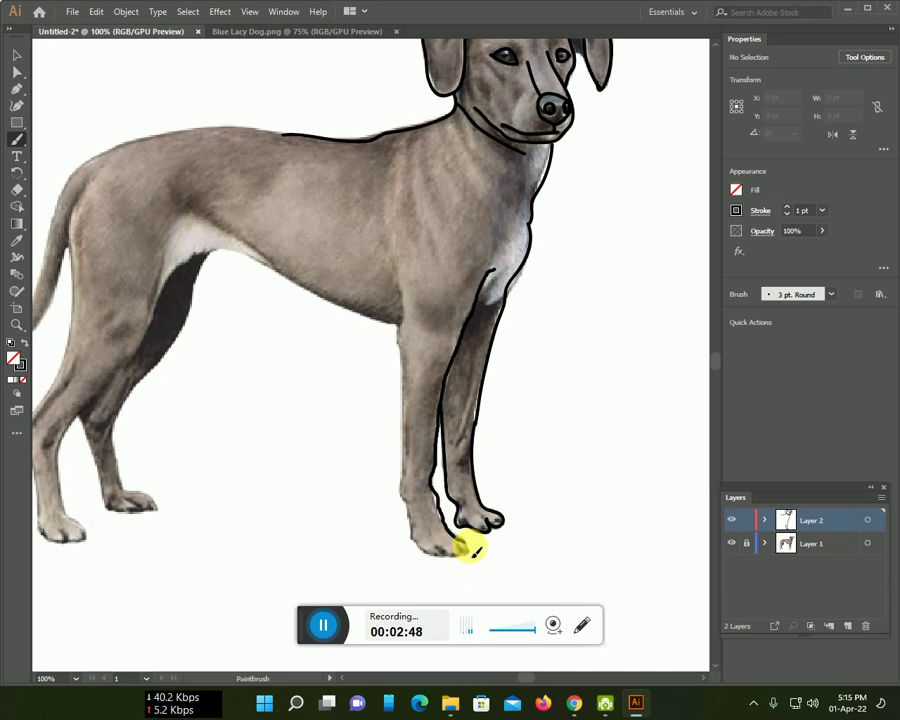
pyautogui.moveTo(450, 555); pyautogui.dragTo(430, 561)
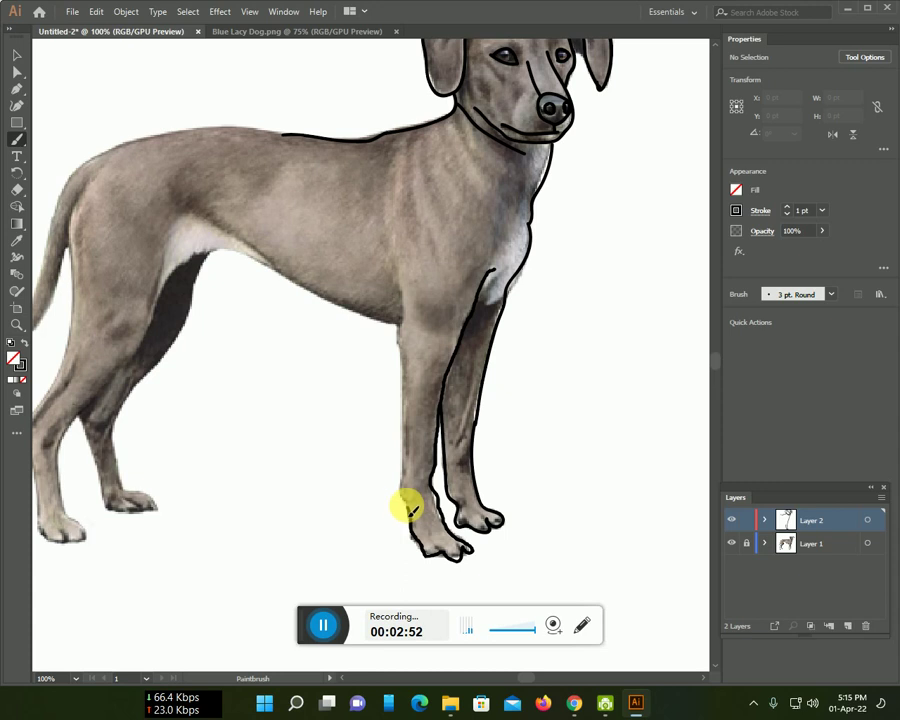
pyautogui.moveTo(399, 461); pyautogui.dragTo(406, 394)
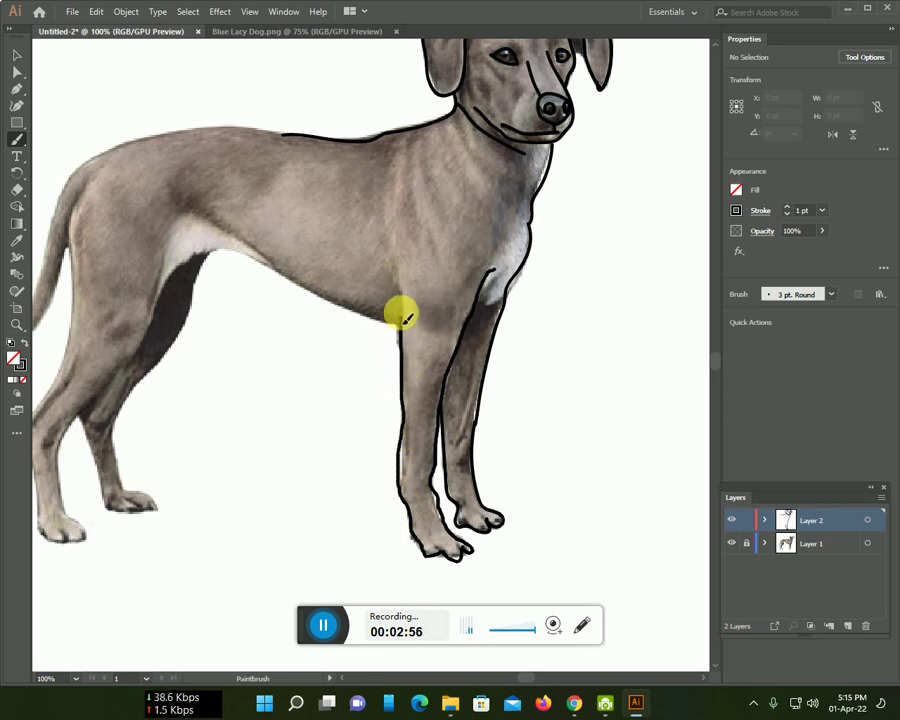
pyautogui.moveTo(403, 294); pyautogui.dragTo(396, 252)
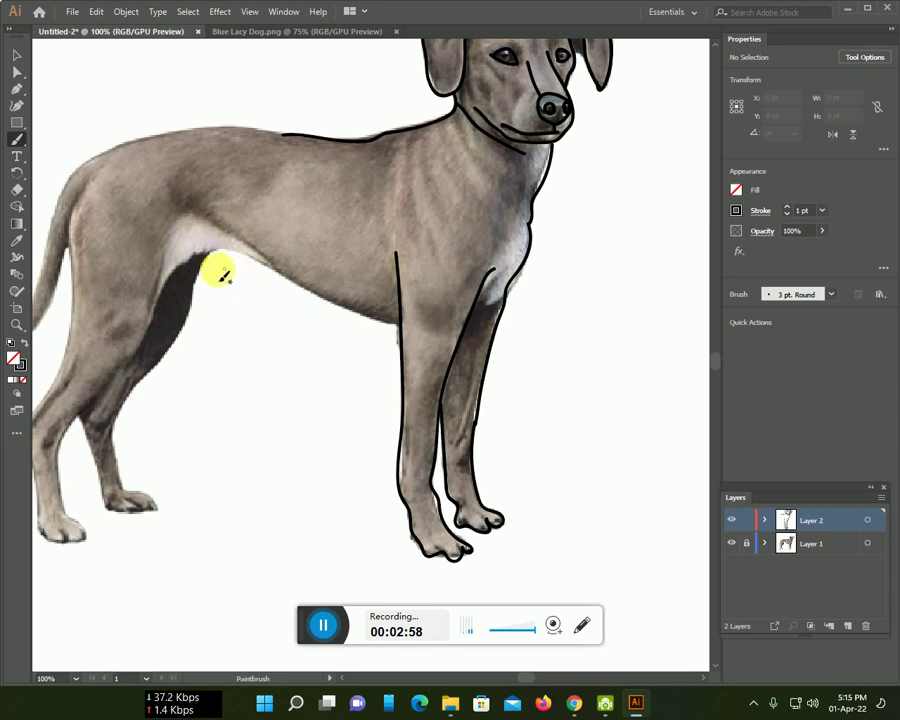
# - Paint the belly line from the hind leg toward the front legs
pyautogui.moveTo(163, 293); pyautogui.dragTo(176, 269)
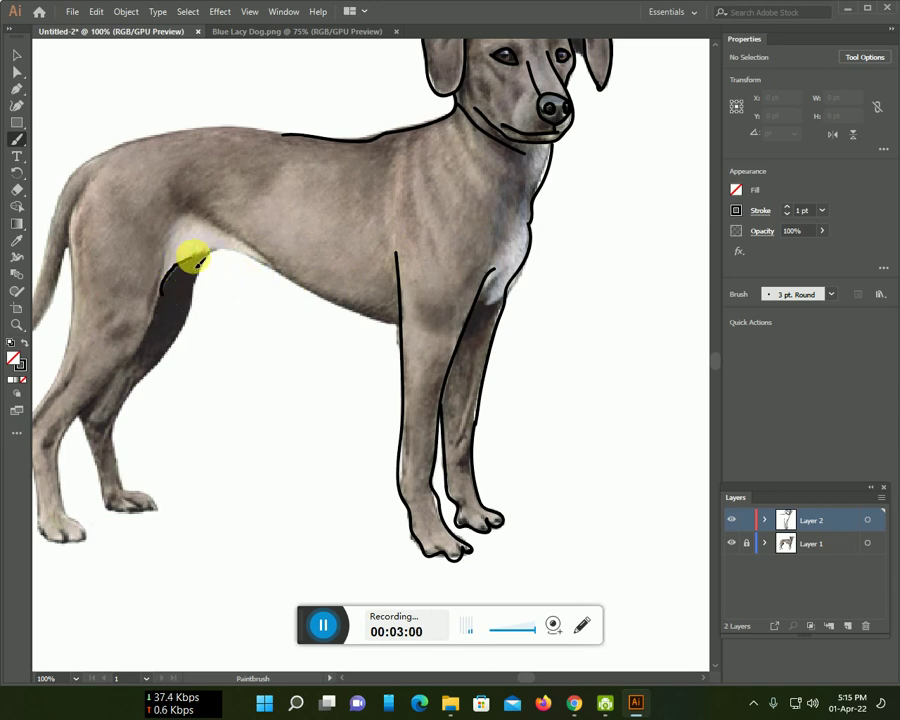
pyautogui.moveTo(258, 266); pyautogui.dragTo(281, 281)
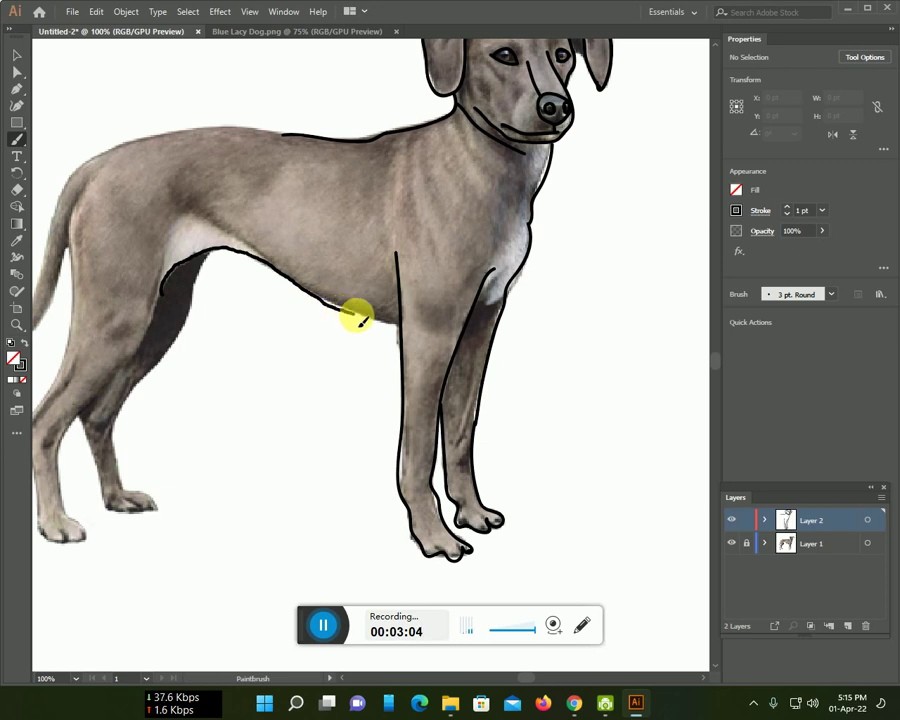
pyautogui.scroll(-3, 290, 340)
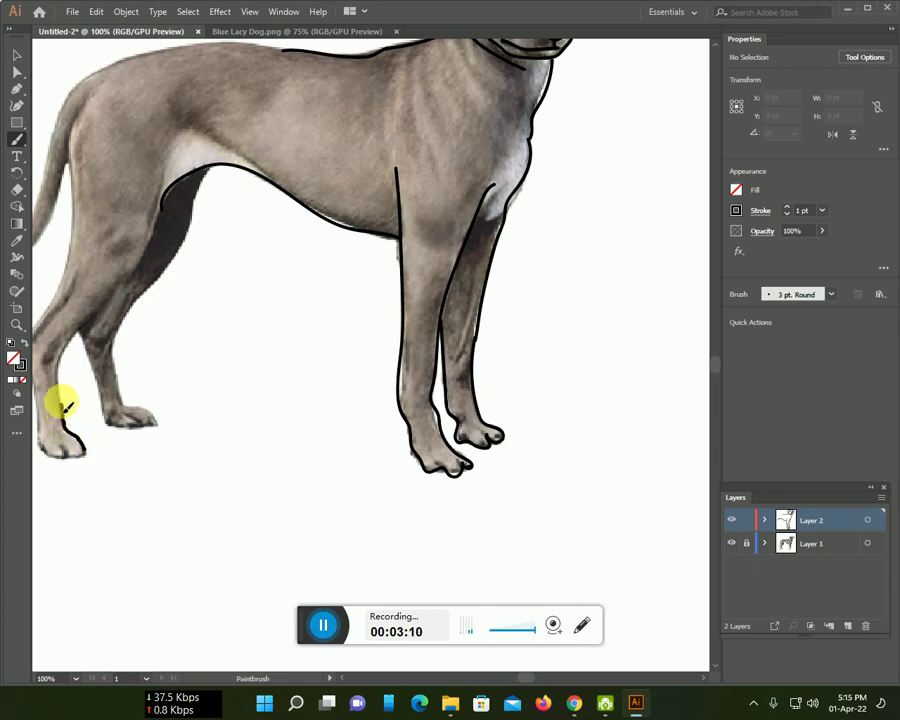
# - Outline the hind leg's back and inner edges and paw, joining the belly curve
pyautogui.moveTo(63, 364); pyautogui.dragTo(131, 287)
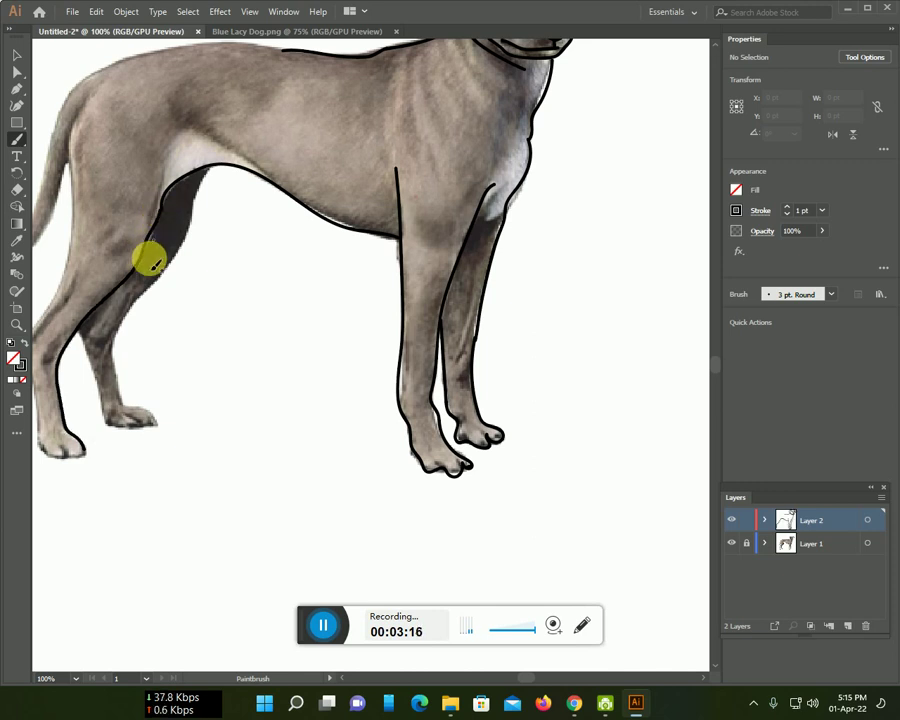
pyautogui.moveTo(160, 218); pyautogui.dragTo(205, 170)
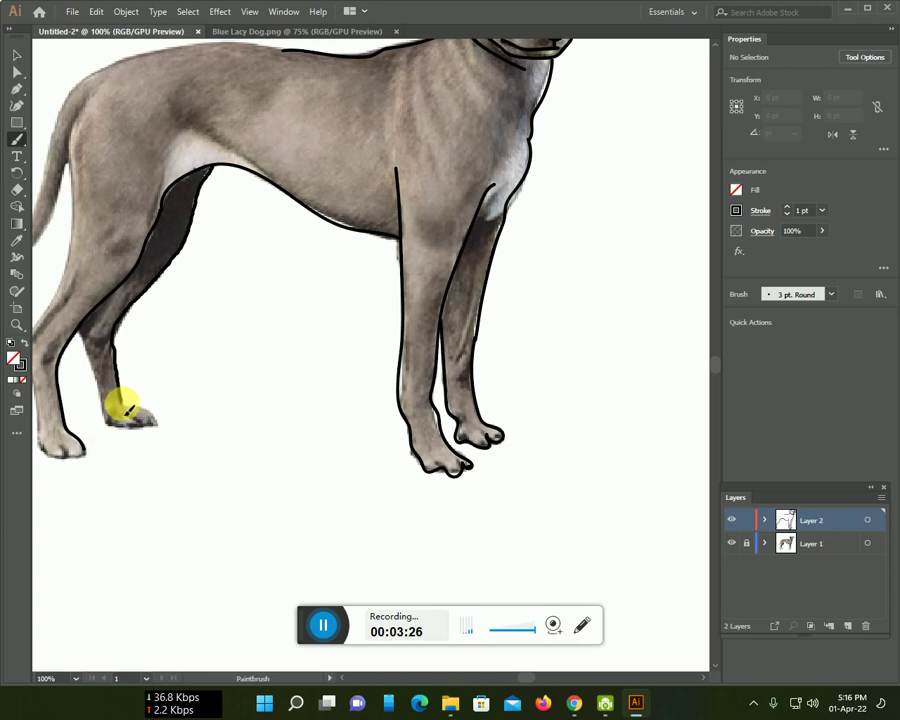
pyautogui.moveTo(160, 423)
pyautogui.mouseDown()
pyautogui.moveTo(115, 424)
pyautogui.moveTo(86, 343)
pyautogui.mouseUp()
# - Trace the back, rump and tail in one stroke and zoom out to check
pyautogui.moveTo(160, 389)
pyautogui.mouseDown()
pyautogui.moveTo(289, 440)
pyautogui.moveTo(337, 412)
pyautogui.mouseUp()
pyautogui.moveTo(427, 124)
pyautogui.mouseDown()
pyautogui.moveTo(322, 130)
pyautogui.moveTo(262, 148)
pyautogui.moveTo(210, 218)
pyautogui.moveTo(175, 312)
pyautogui.moveTo(123, 358)
pyautogui.moveTo(153, 344)
pyautogui.moveTo(233, 224)
pyautogui.moveTo(231, 297)
pyautogui.moveTo(191, 382)
pyautogui.moveTo(207, 527)
pyautogui.mouseUp()
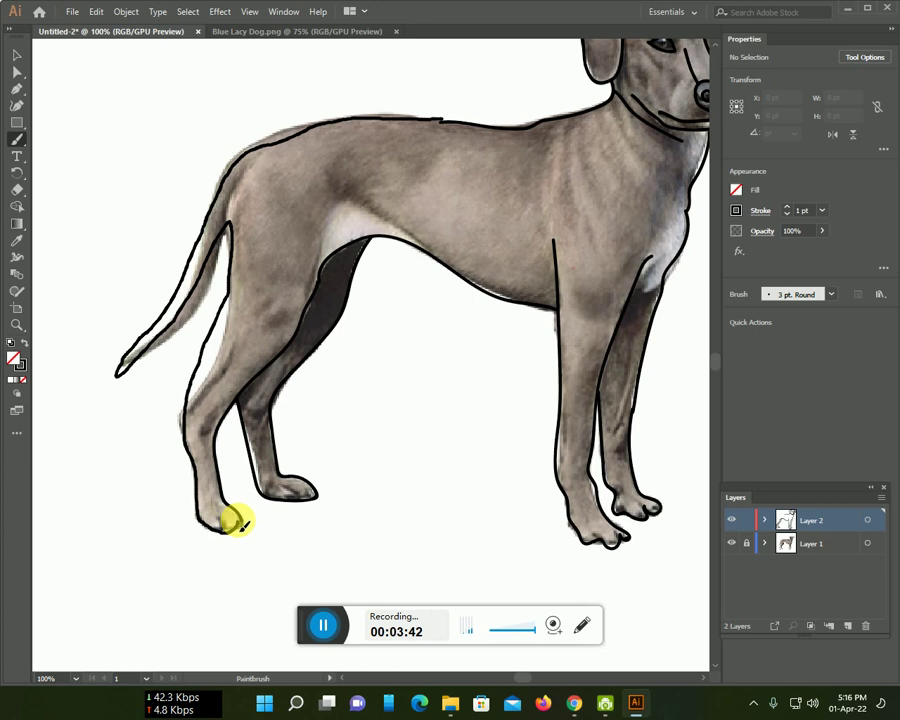
pyautogui.scroll(-2, 442, 390)
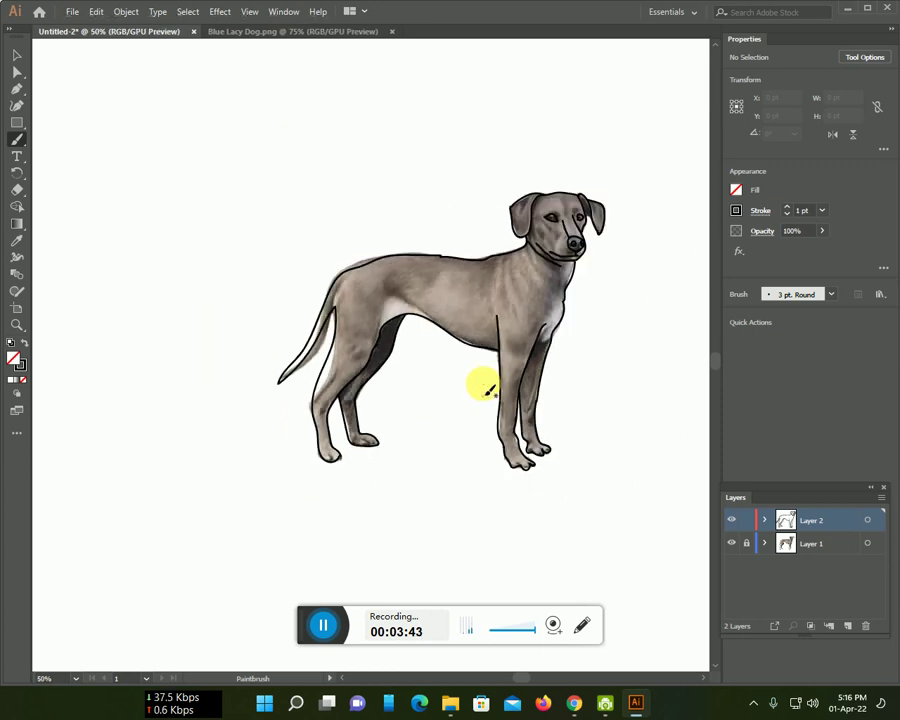